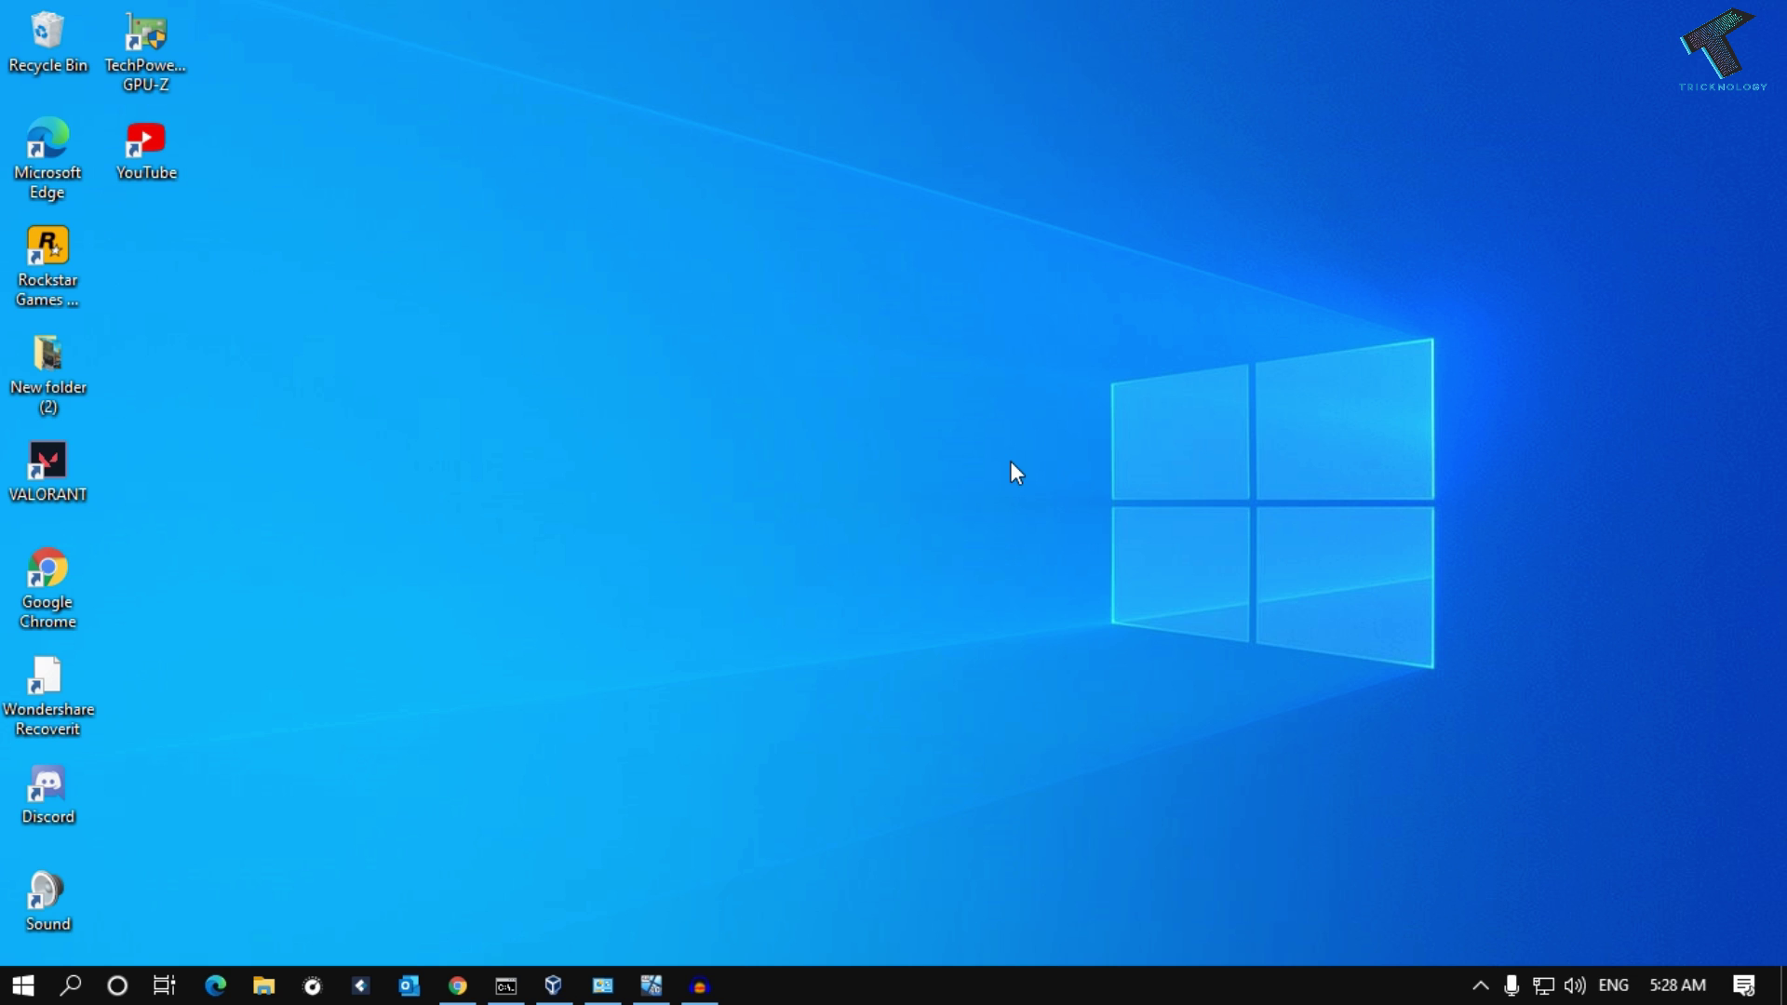
# Step: Search %appdata% from the Start menu to bring up the Roaming folder in File Explorer
pyautogui.click(22, 985)
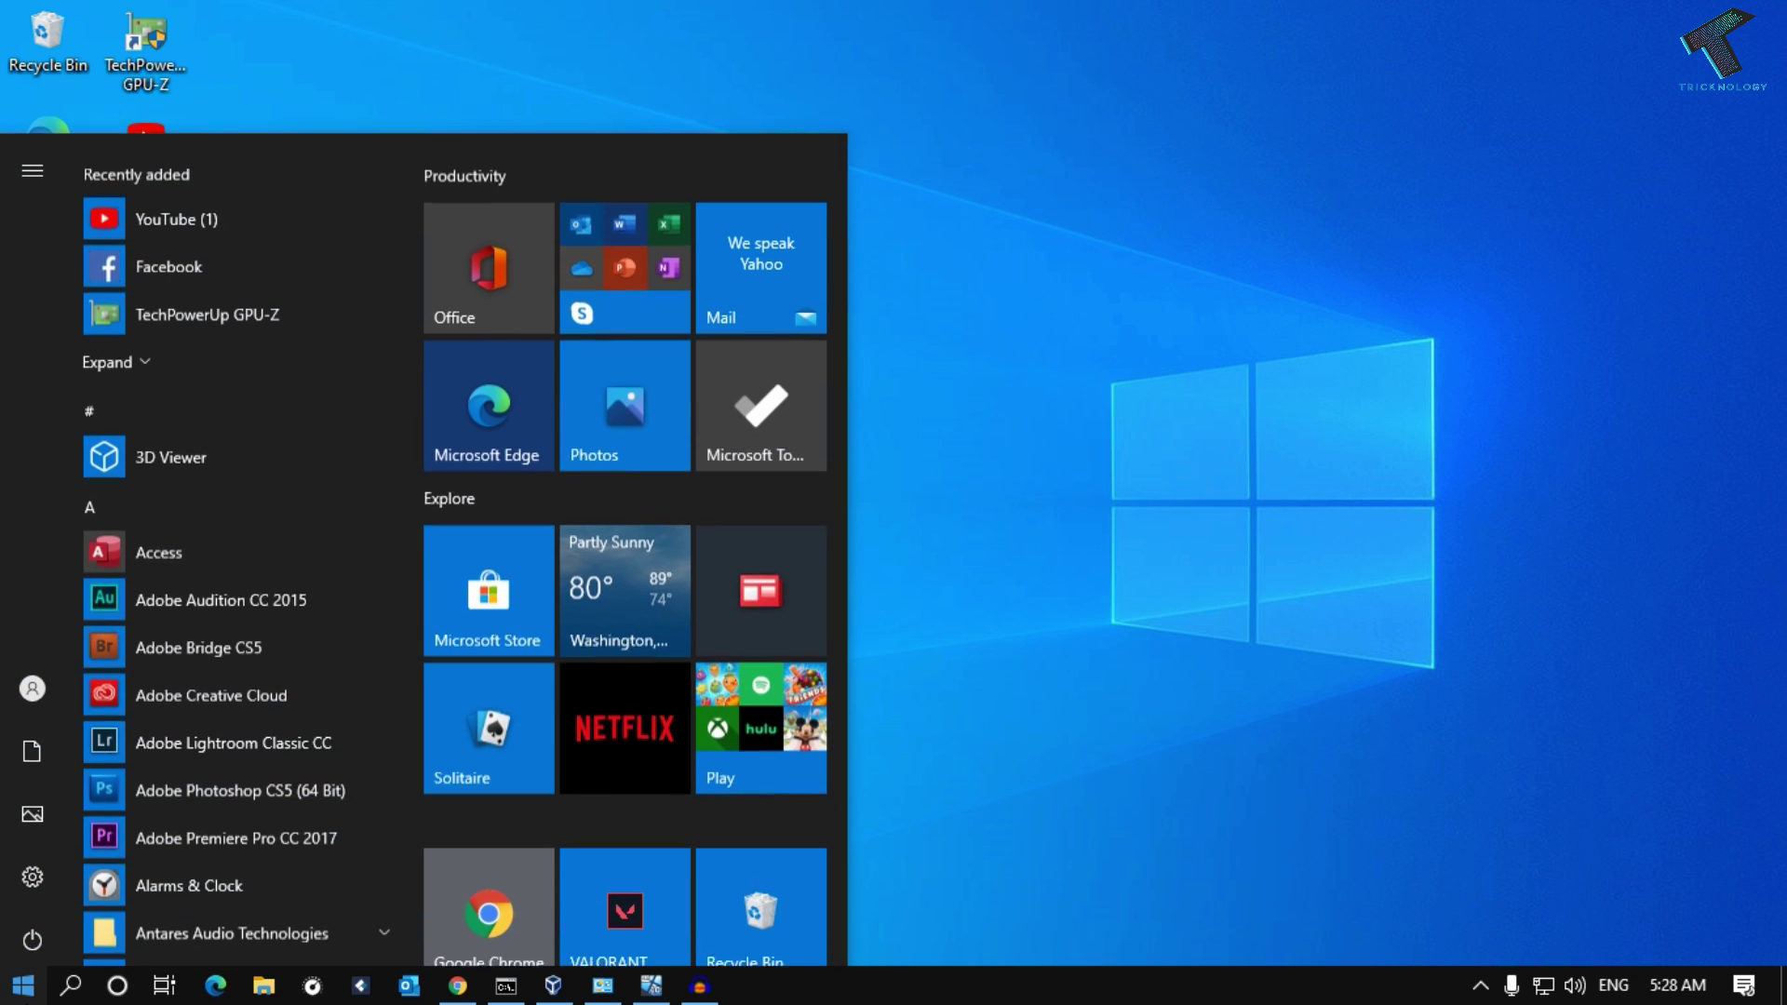
pyautogui.write('%')
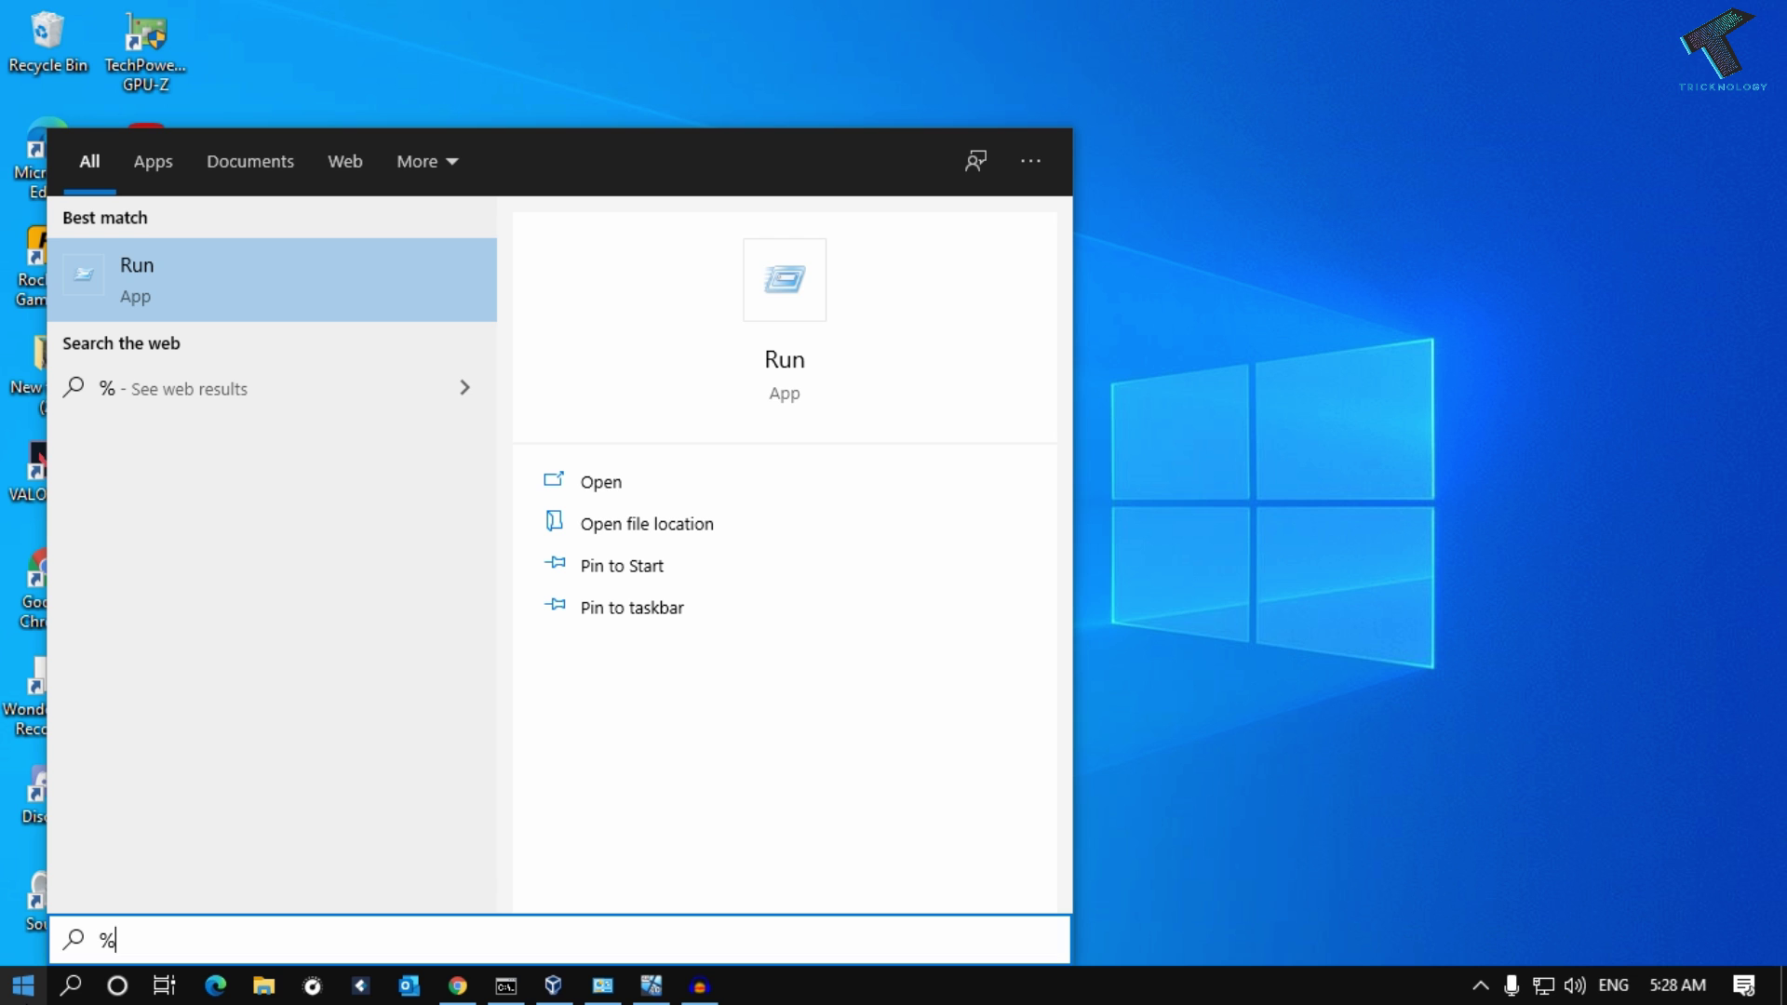
pyautogui.write('appdata%')
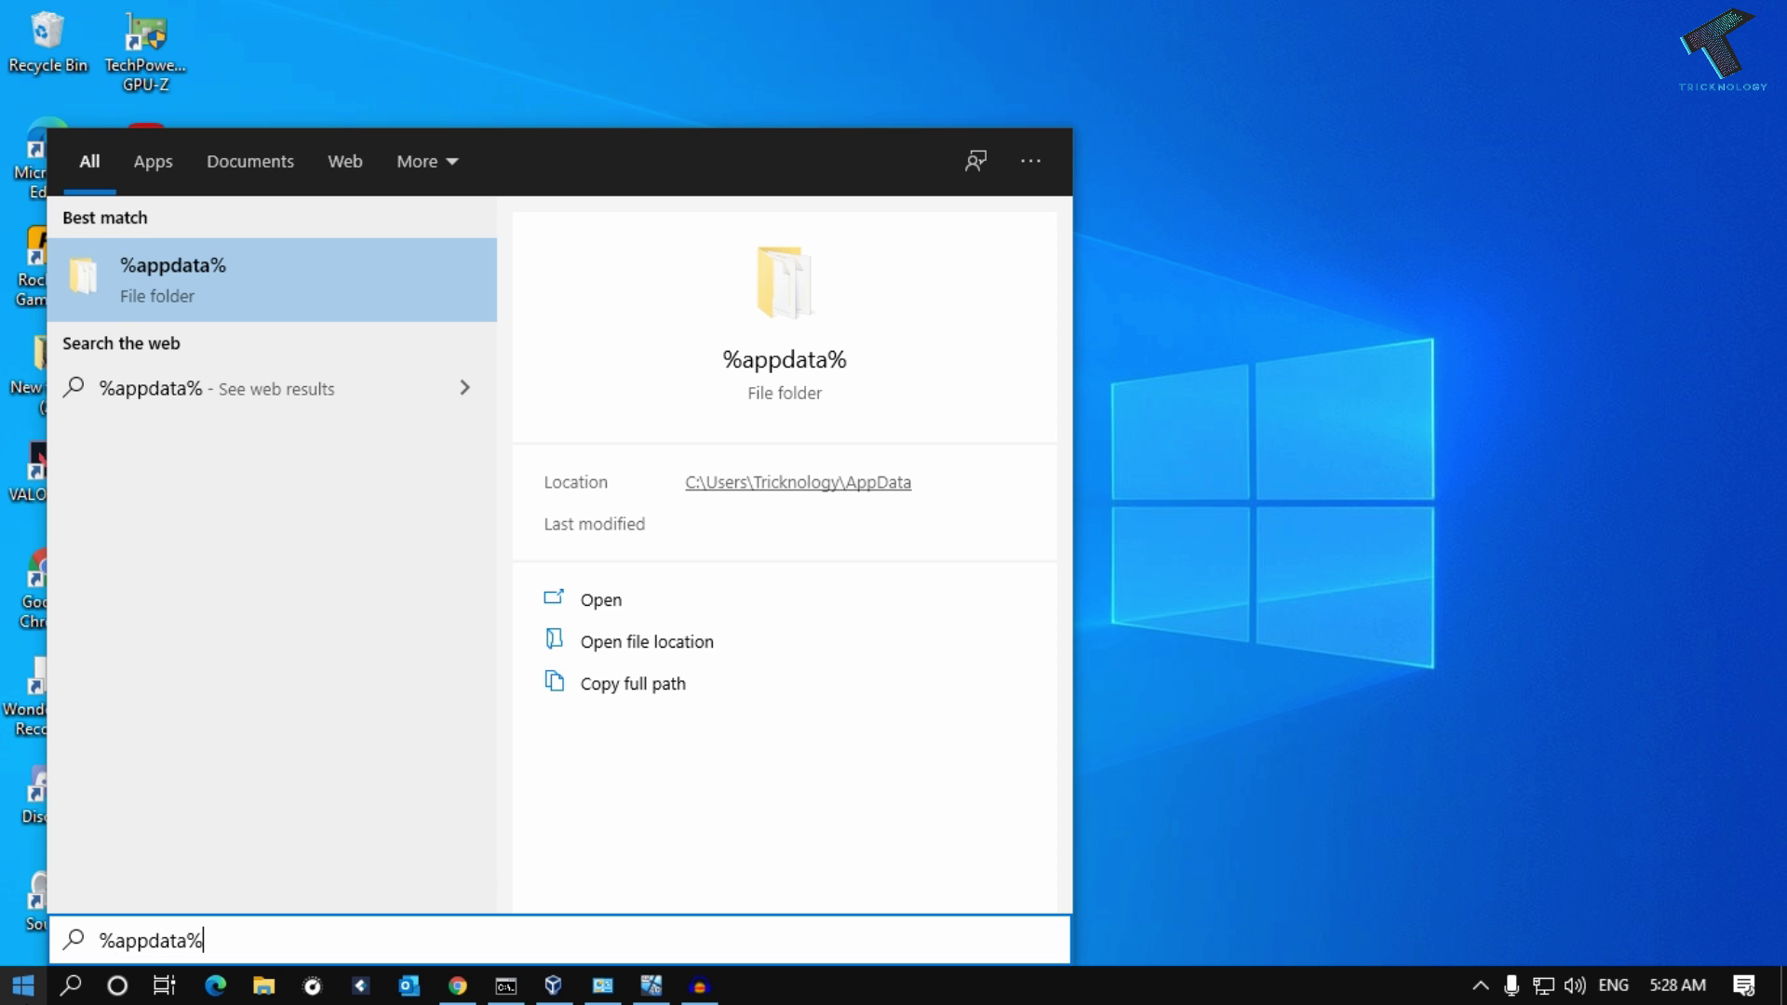
pyautogui.press('Return')
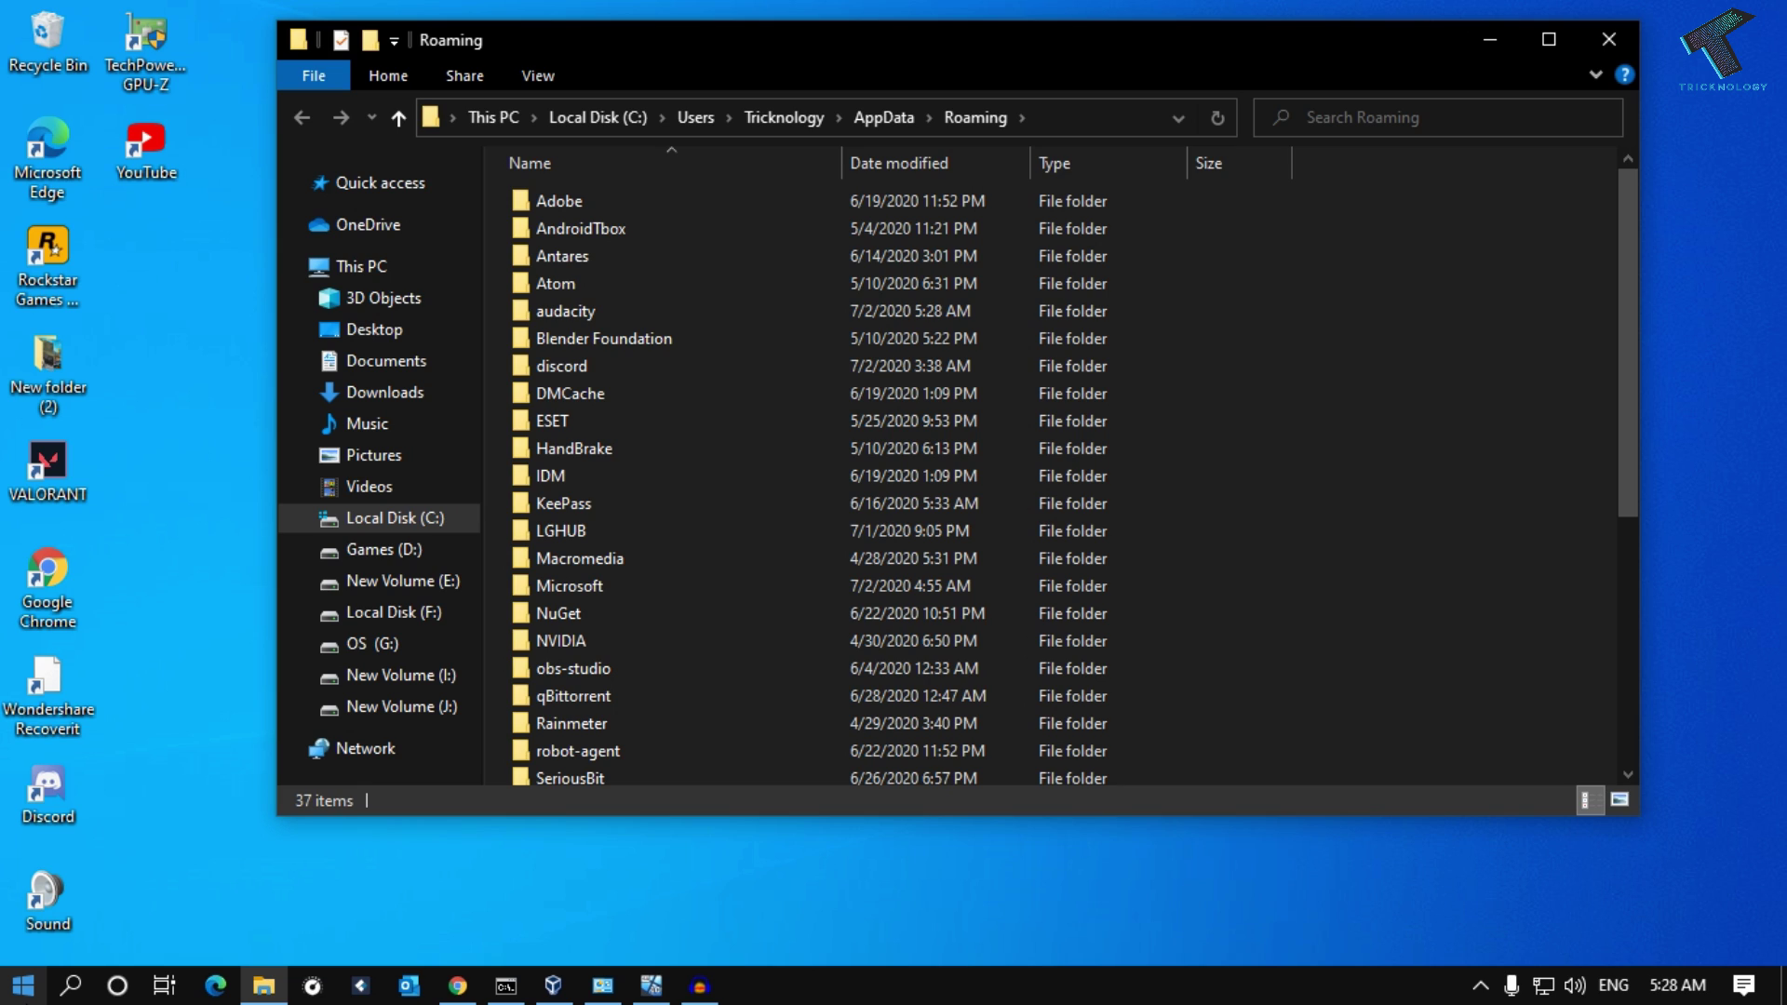
pyautogui.click(886, 348)
pyautogui.scroll(-3, 887, 349)
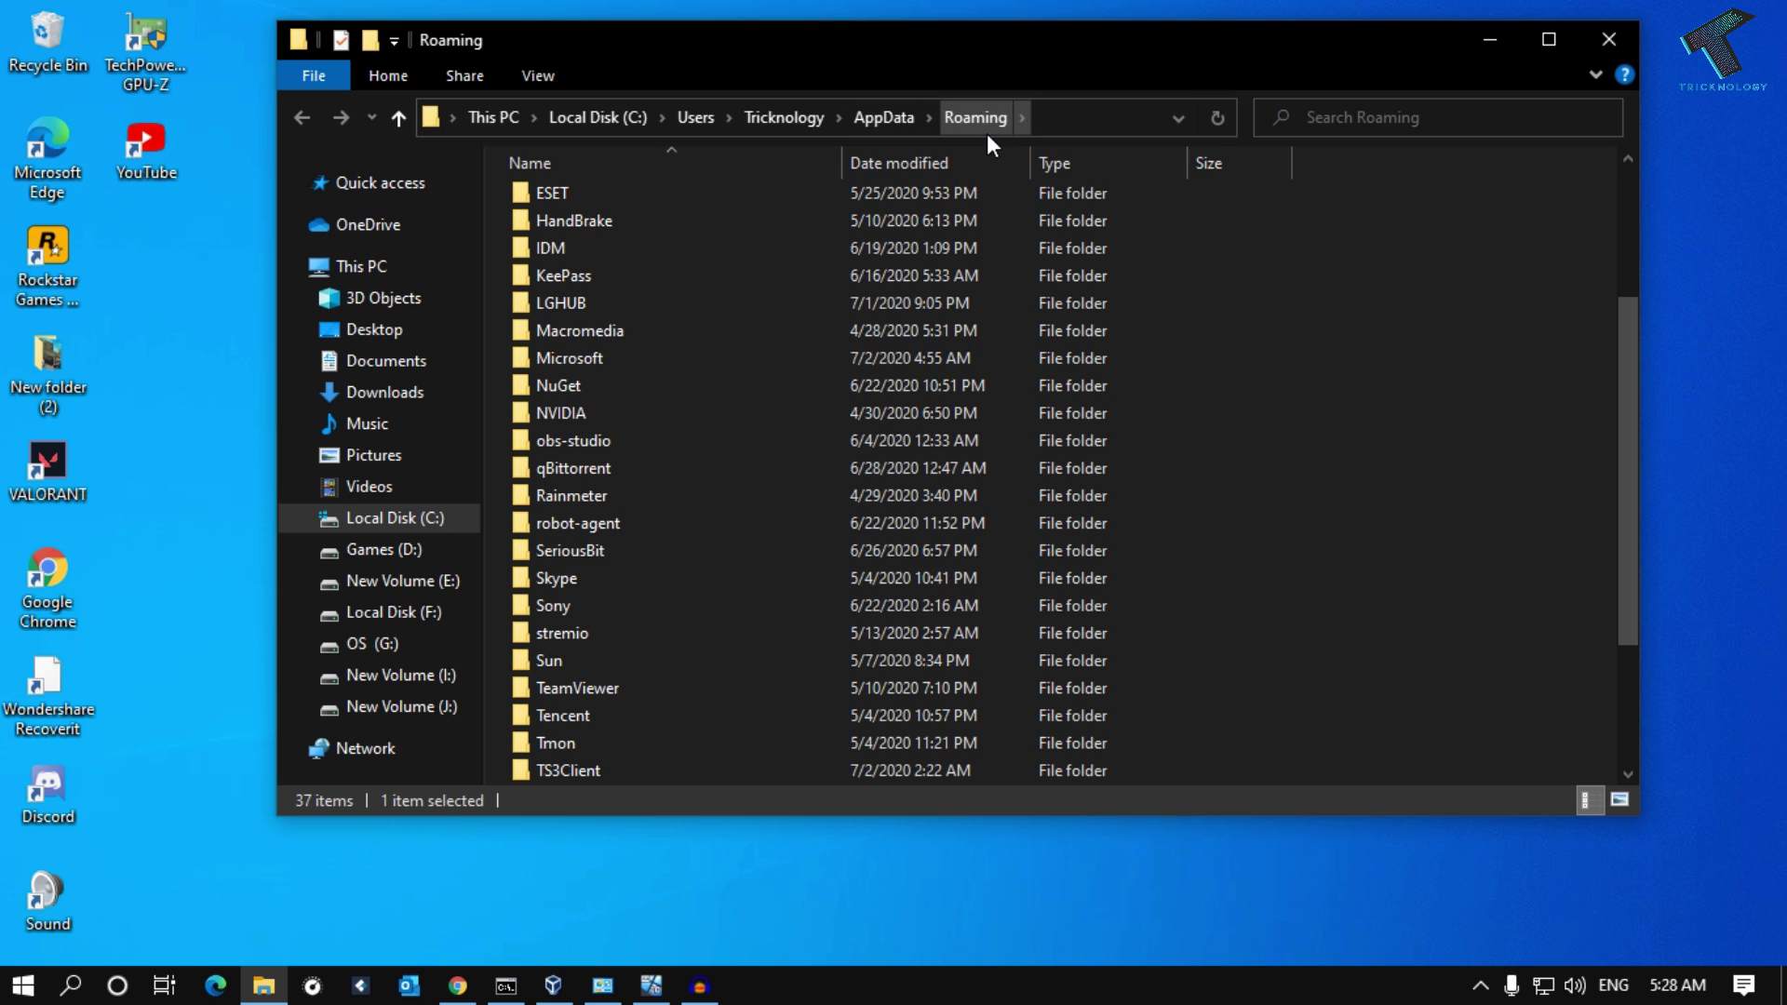
# Step: Go to Roaming\Microsoft\Excel and select the three items there
pyautogui.doubleClick(667, 358)
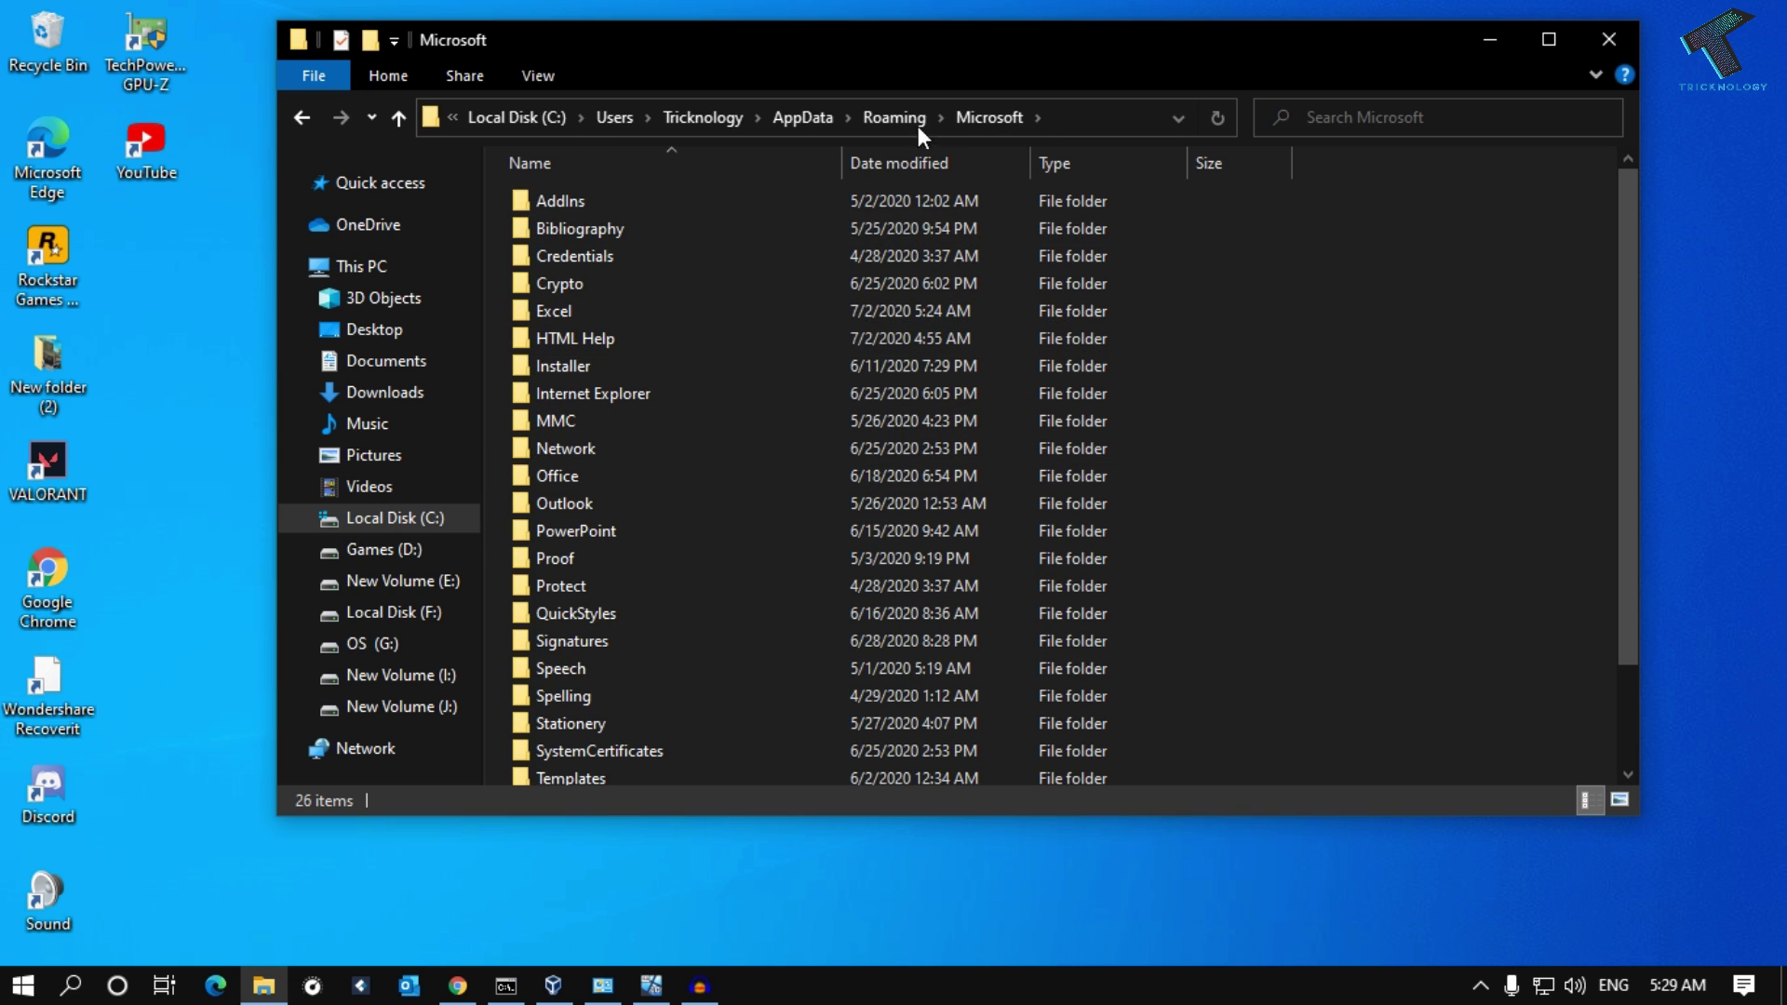
pyautogui.doubleClick(571, 307)
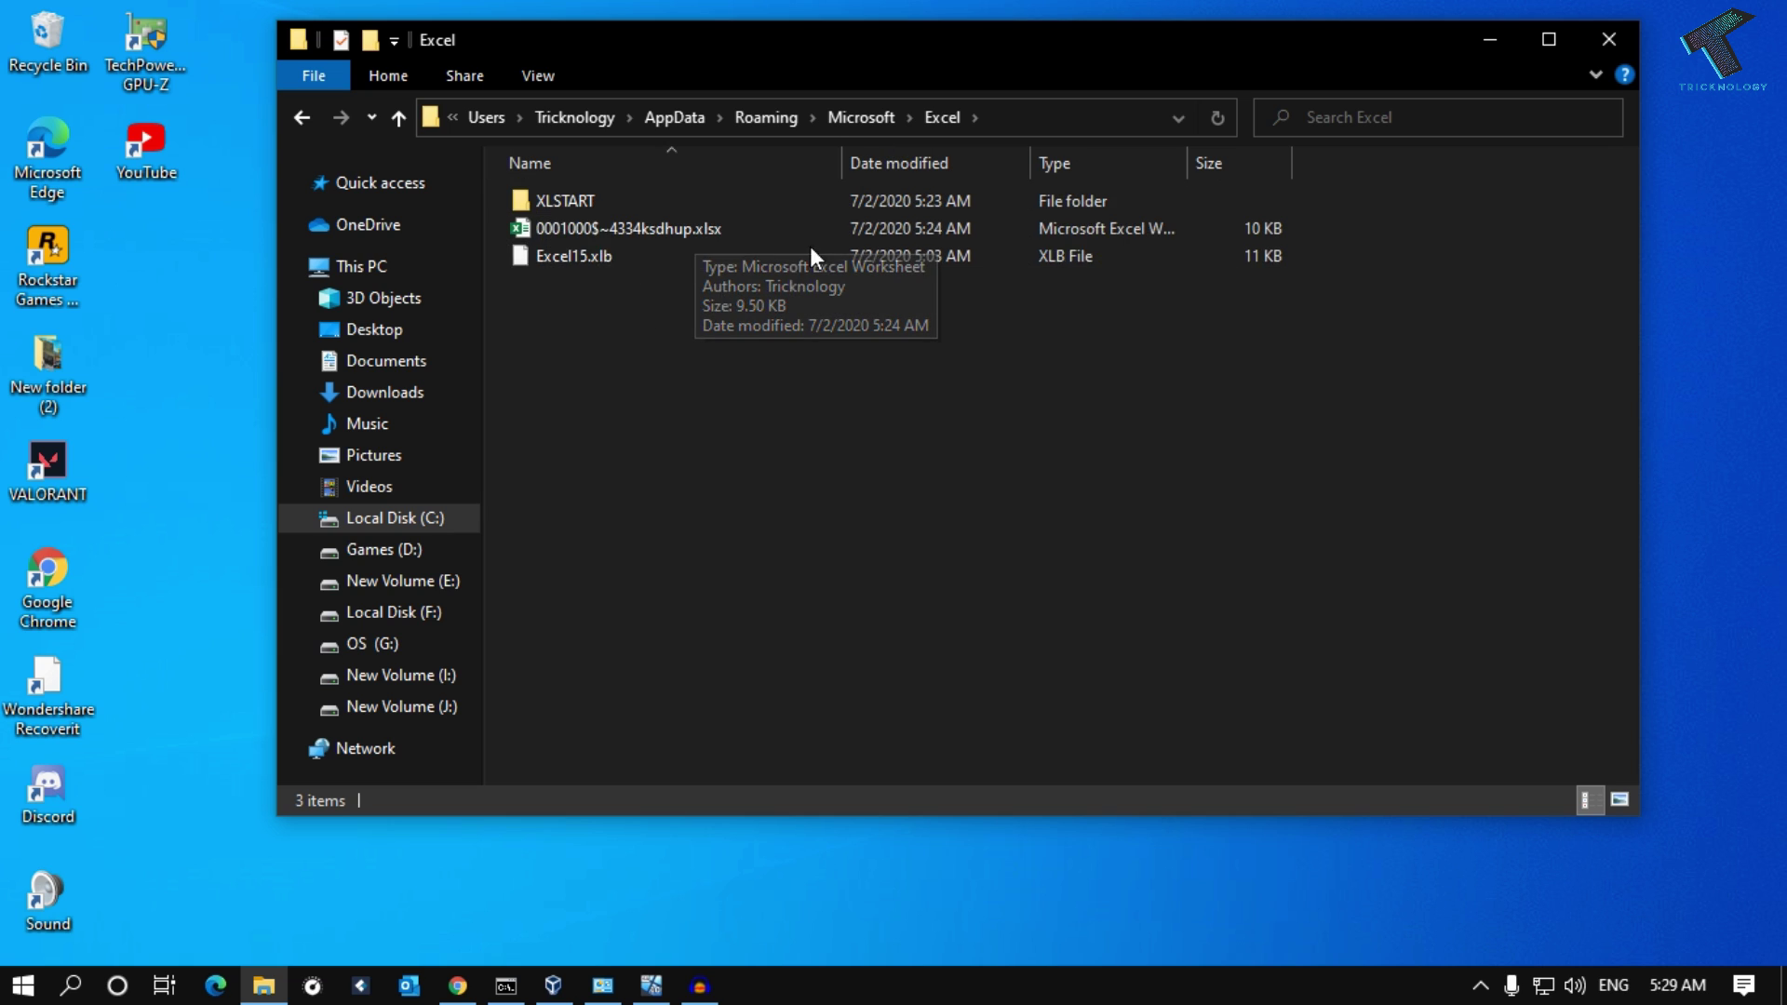
pyautogui.moveTo(588, 407); pyautogui.dragTo(635, 180)
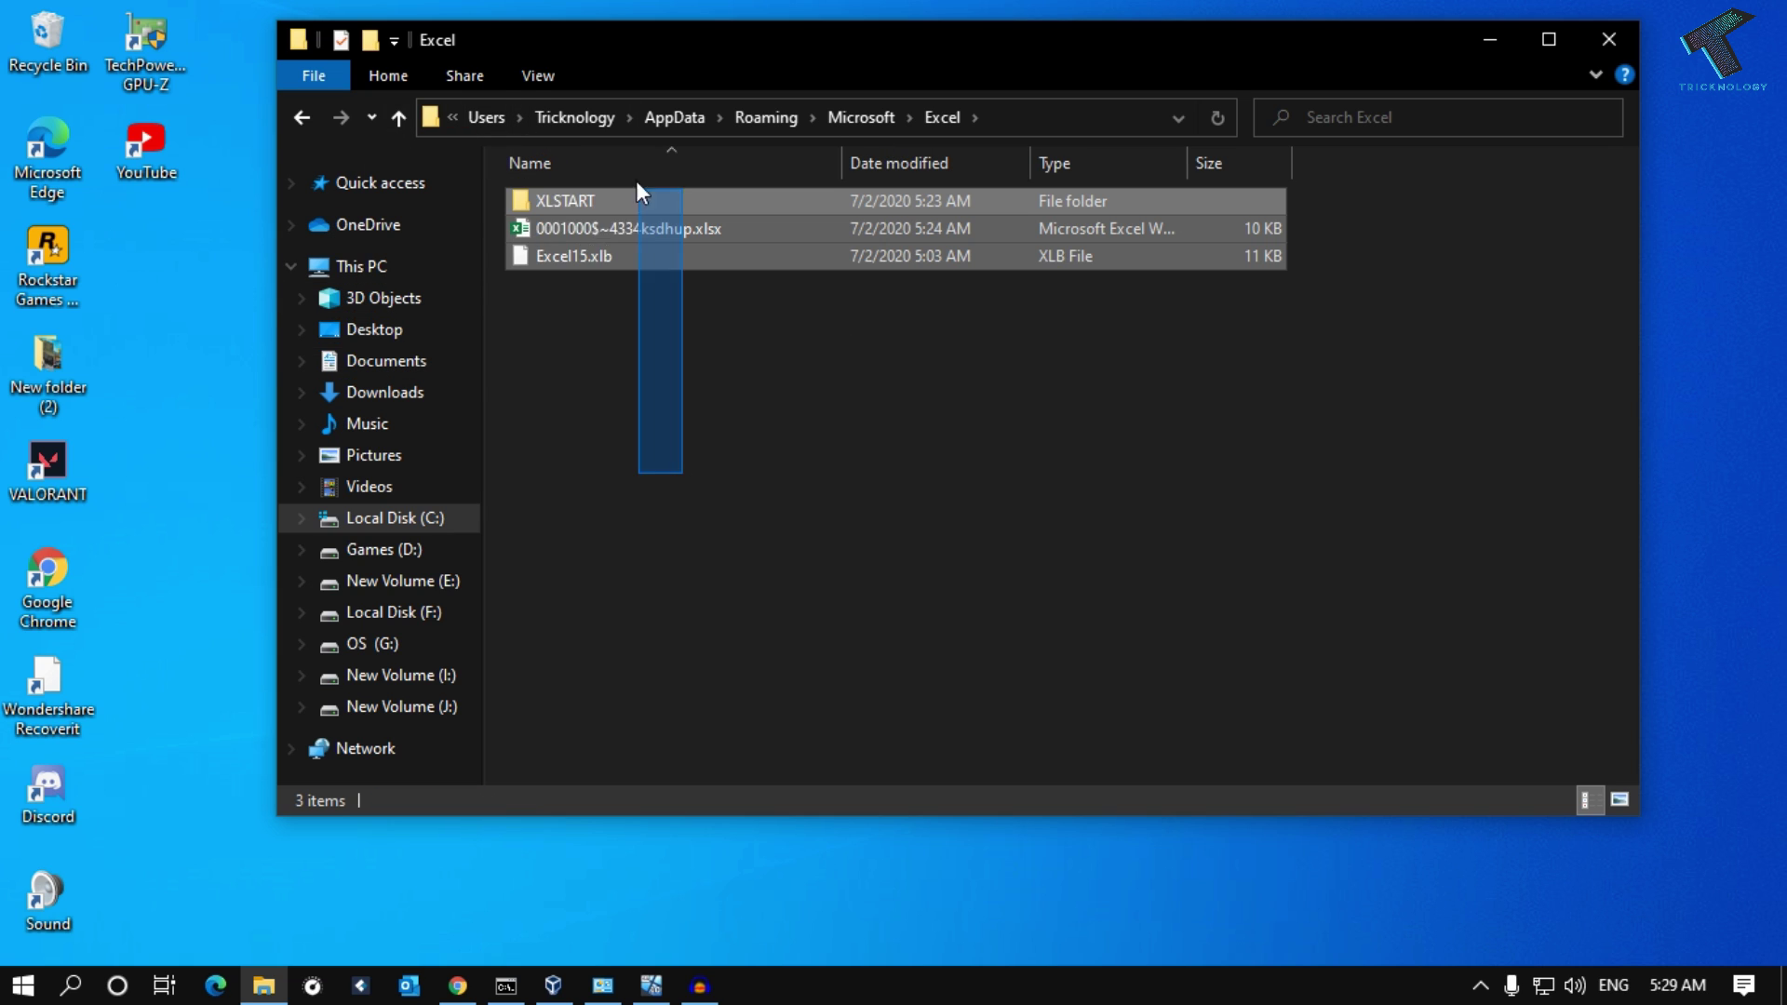
pyautogui.moveTo(726, 473); pyautogui.dragTo(431, 124)
pyautogui.moveTo(694, 63); pyautogui.dragTo(759, 67)
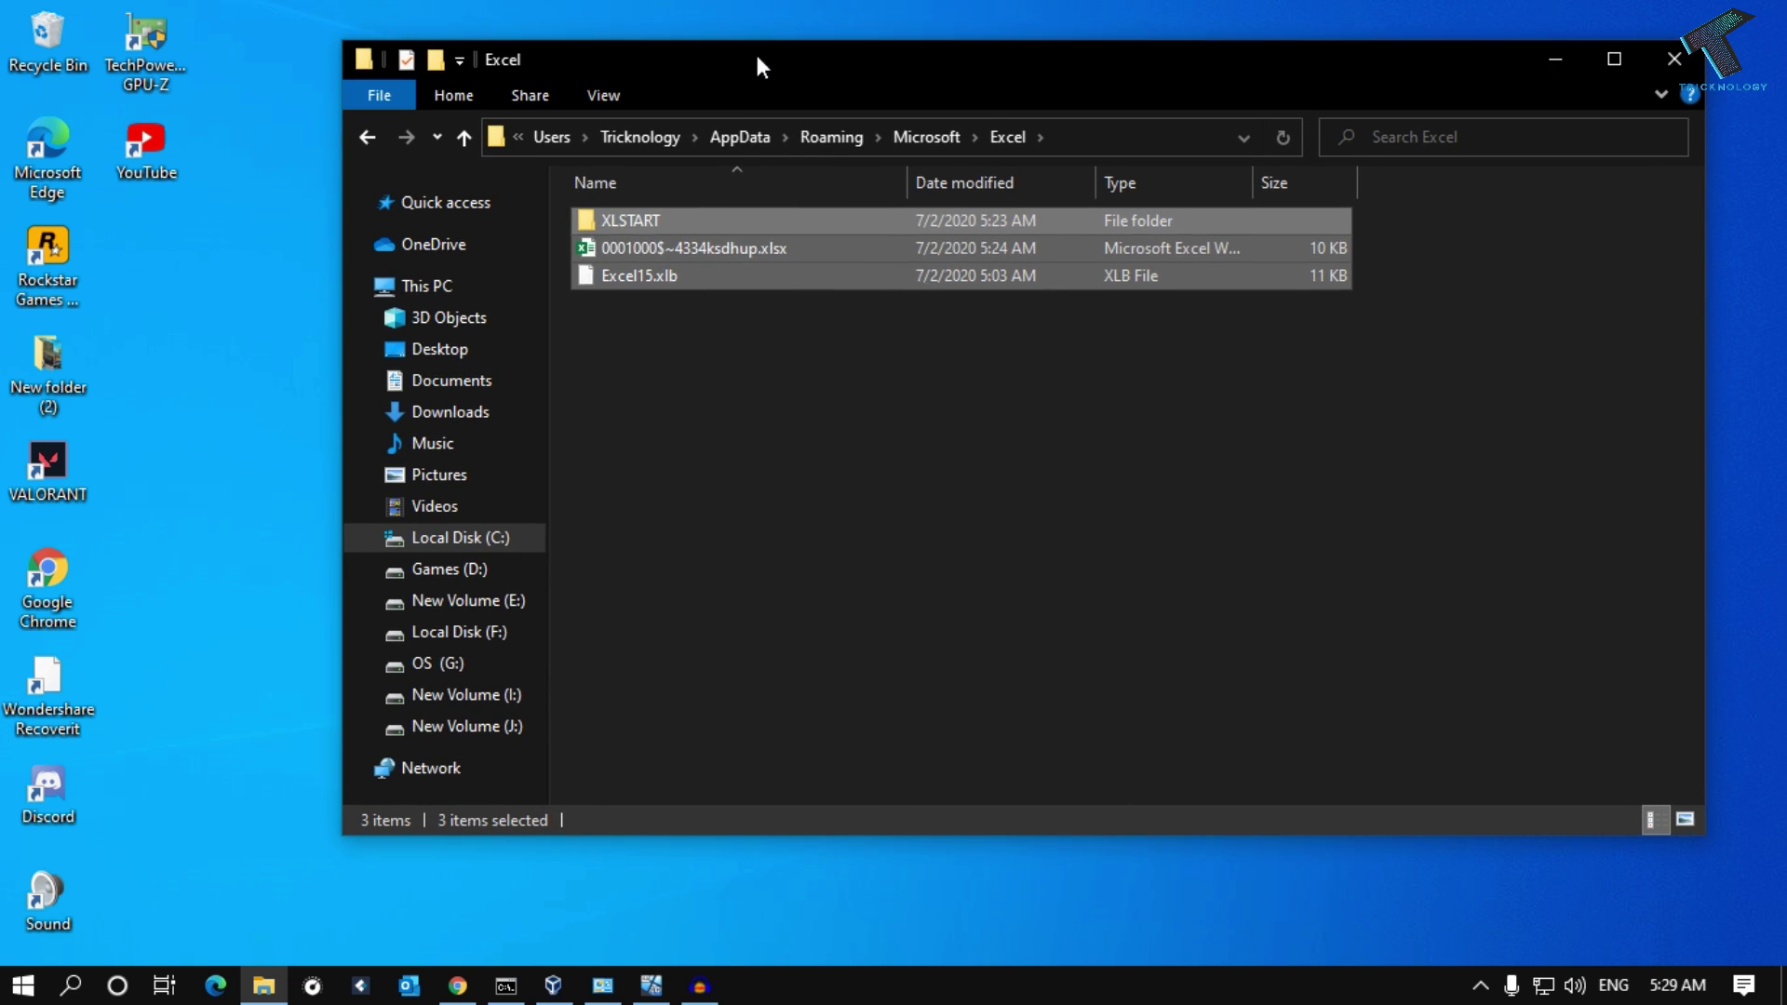
# Step: View the recovered .xlsx workbook in Excel, then close it
pyautogui.click(706, 240)
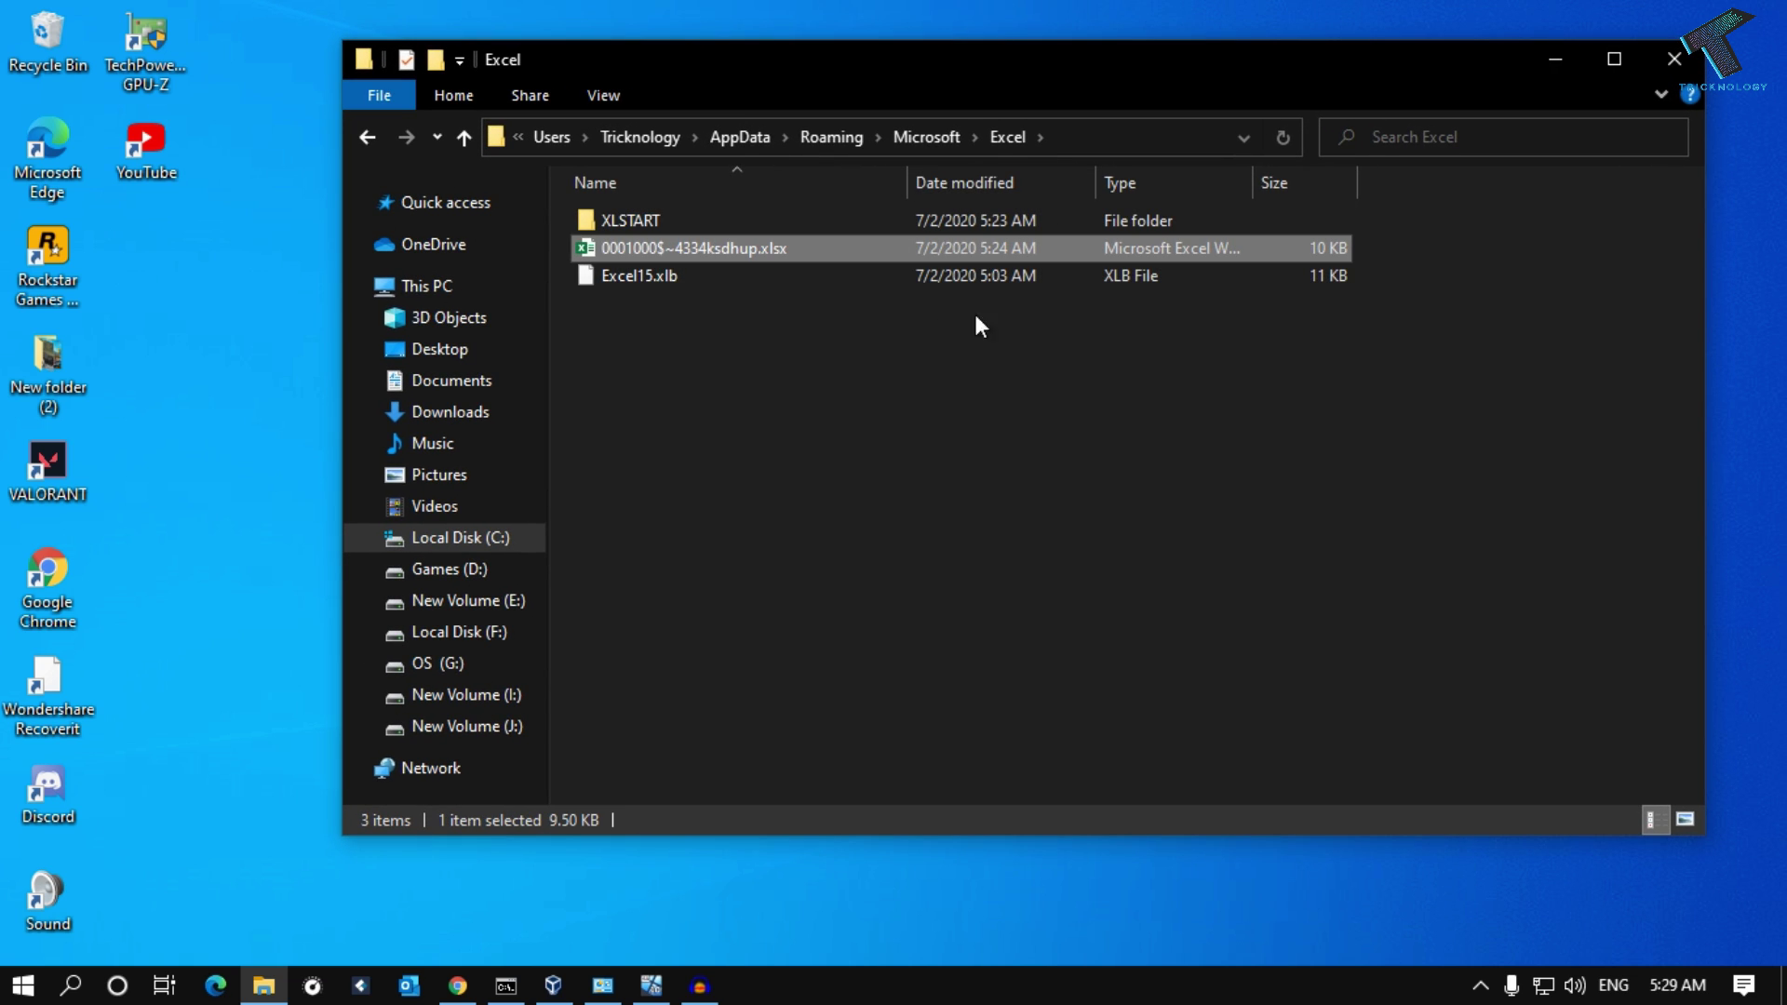
pyautogui.doubleClick(702, 250)
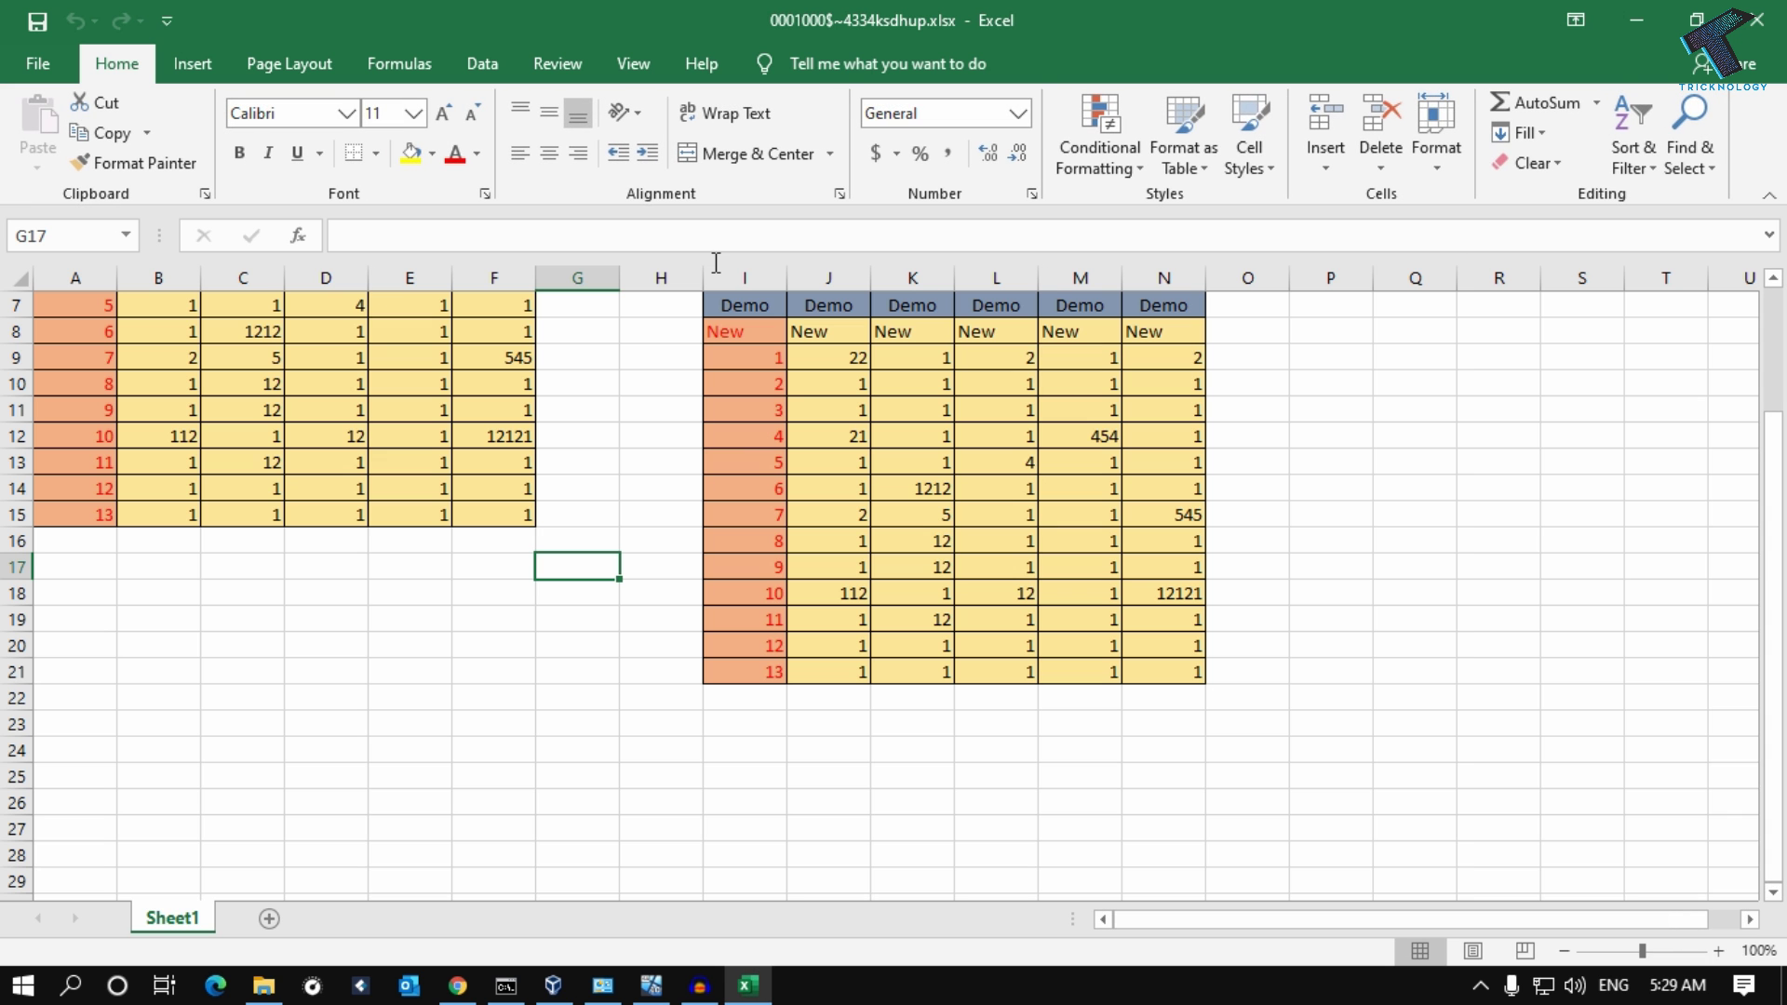
pyautogui.scroll(2, 690, 593)
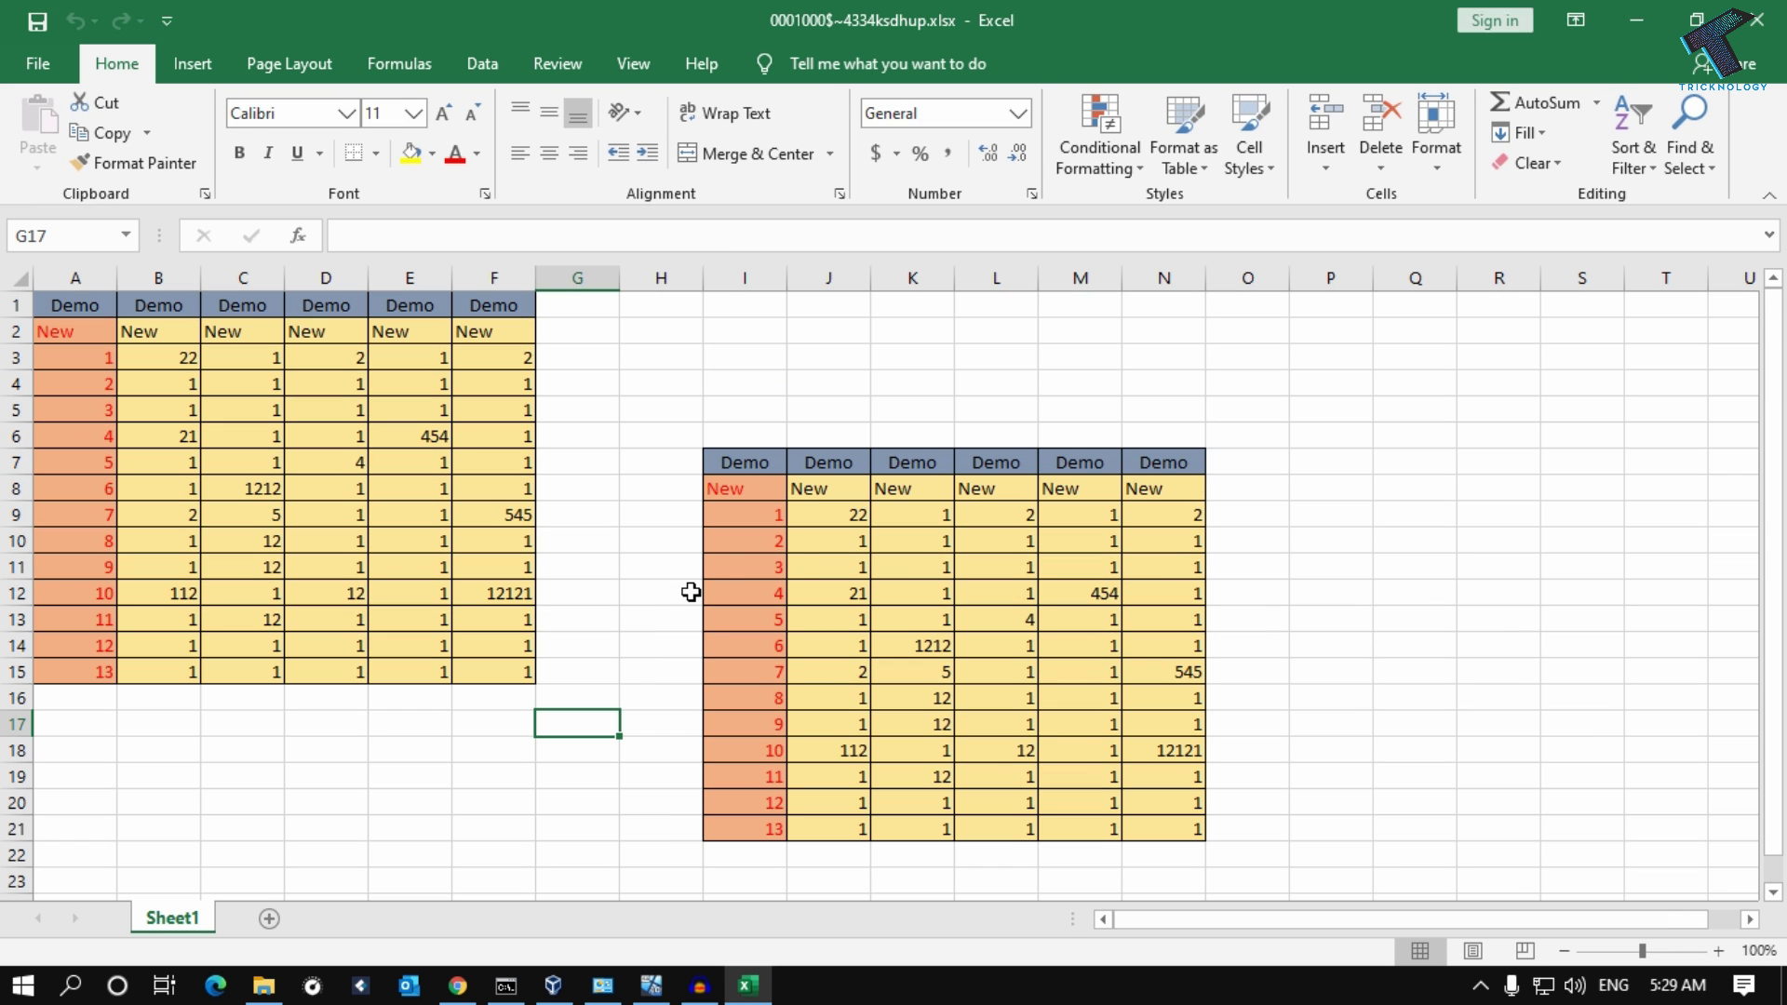
pyautogui.click(1748, 21)
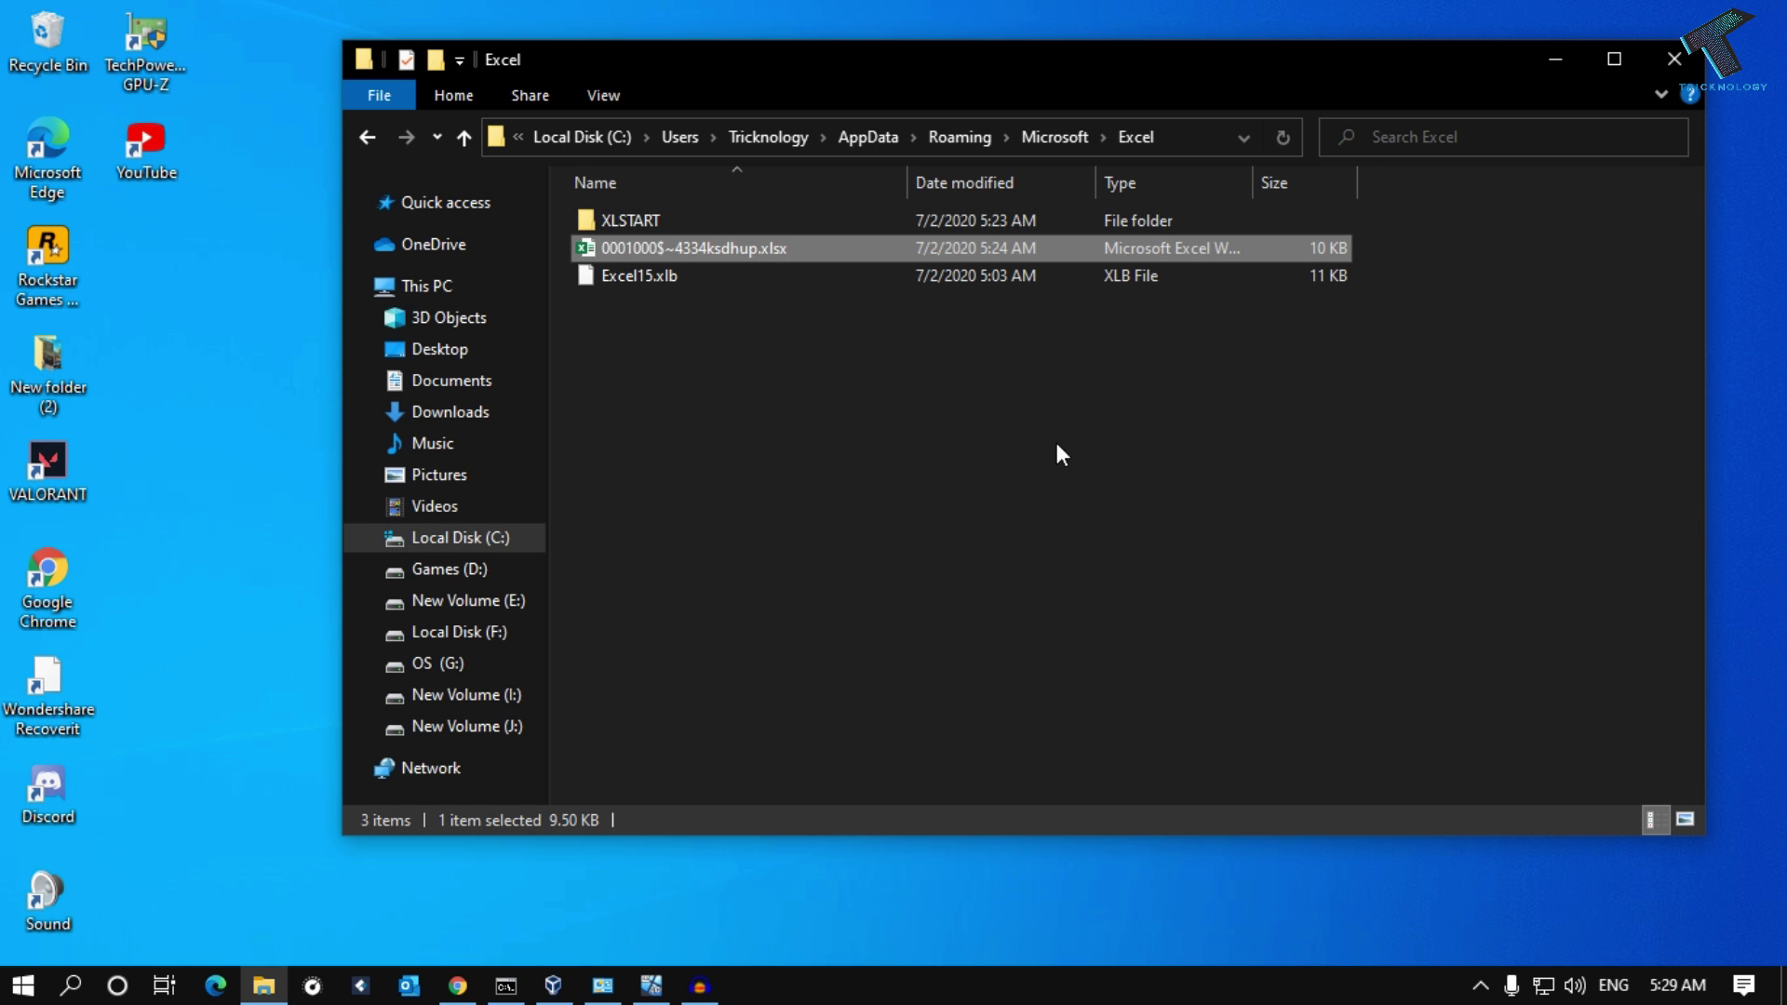
# Step: Launch Excel by searching 'excel' from the Start menu
pyautogui.click(22, 985)
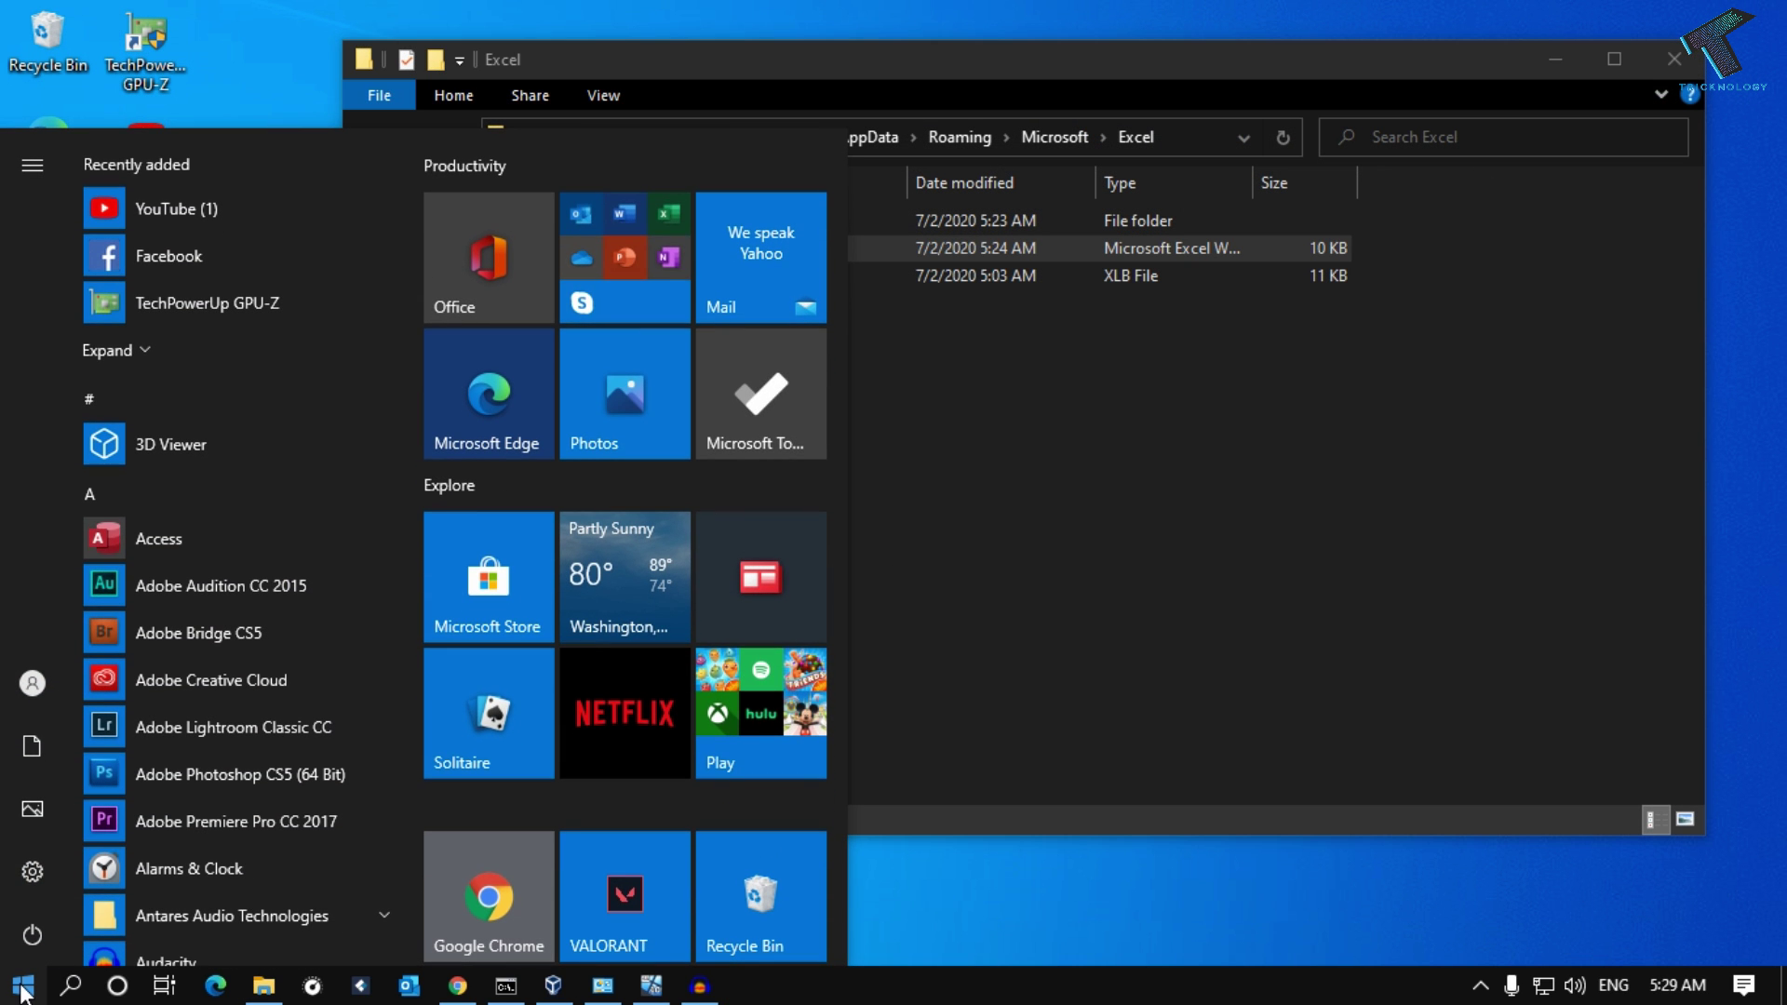
pyautogui.write('exce')
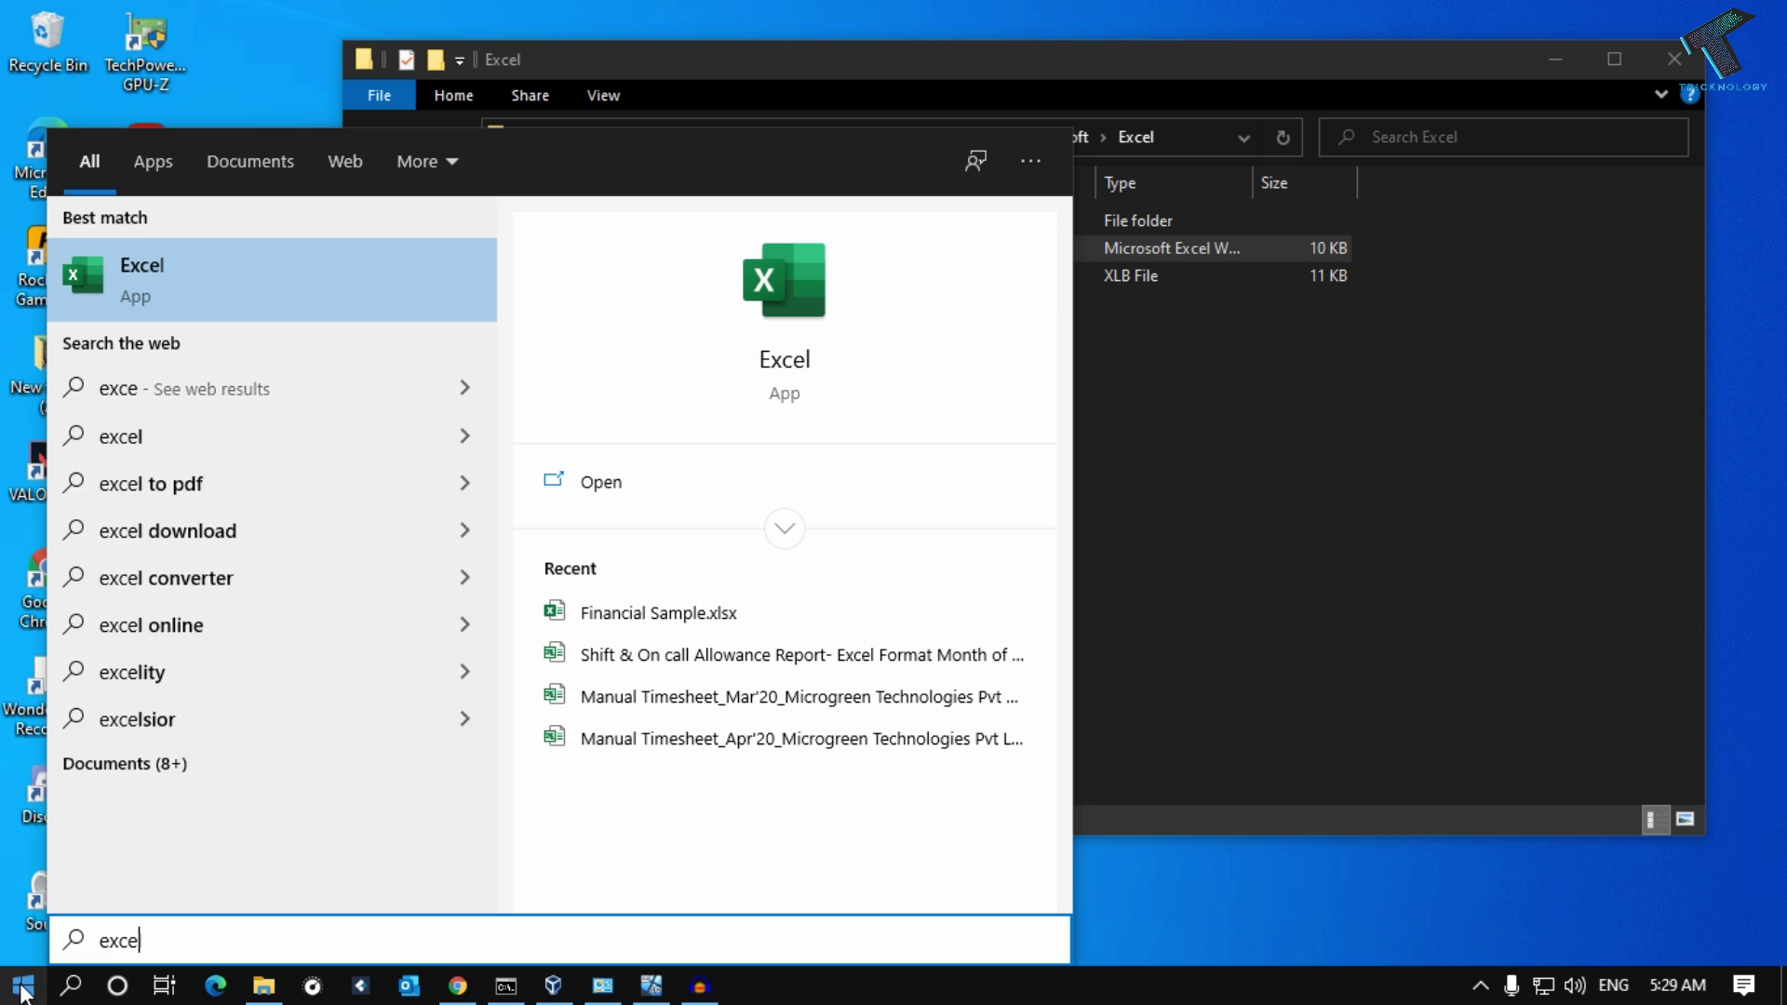
pyautogui.write('l')
pyautogui.press('Return')
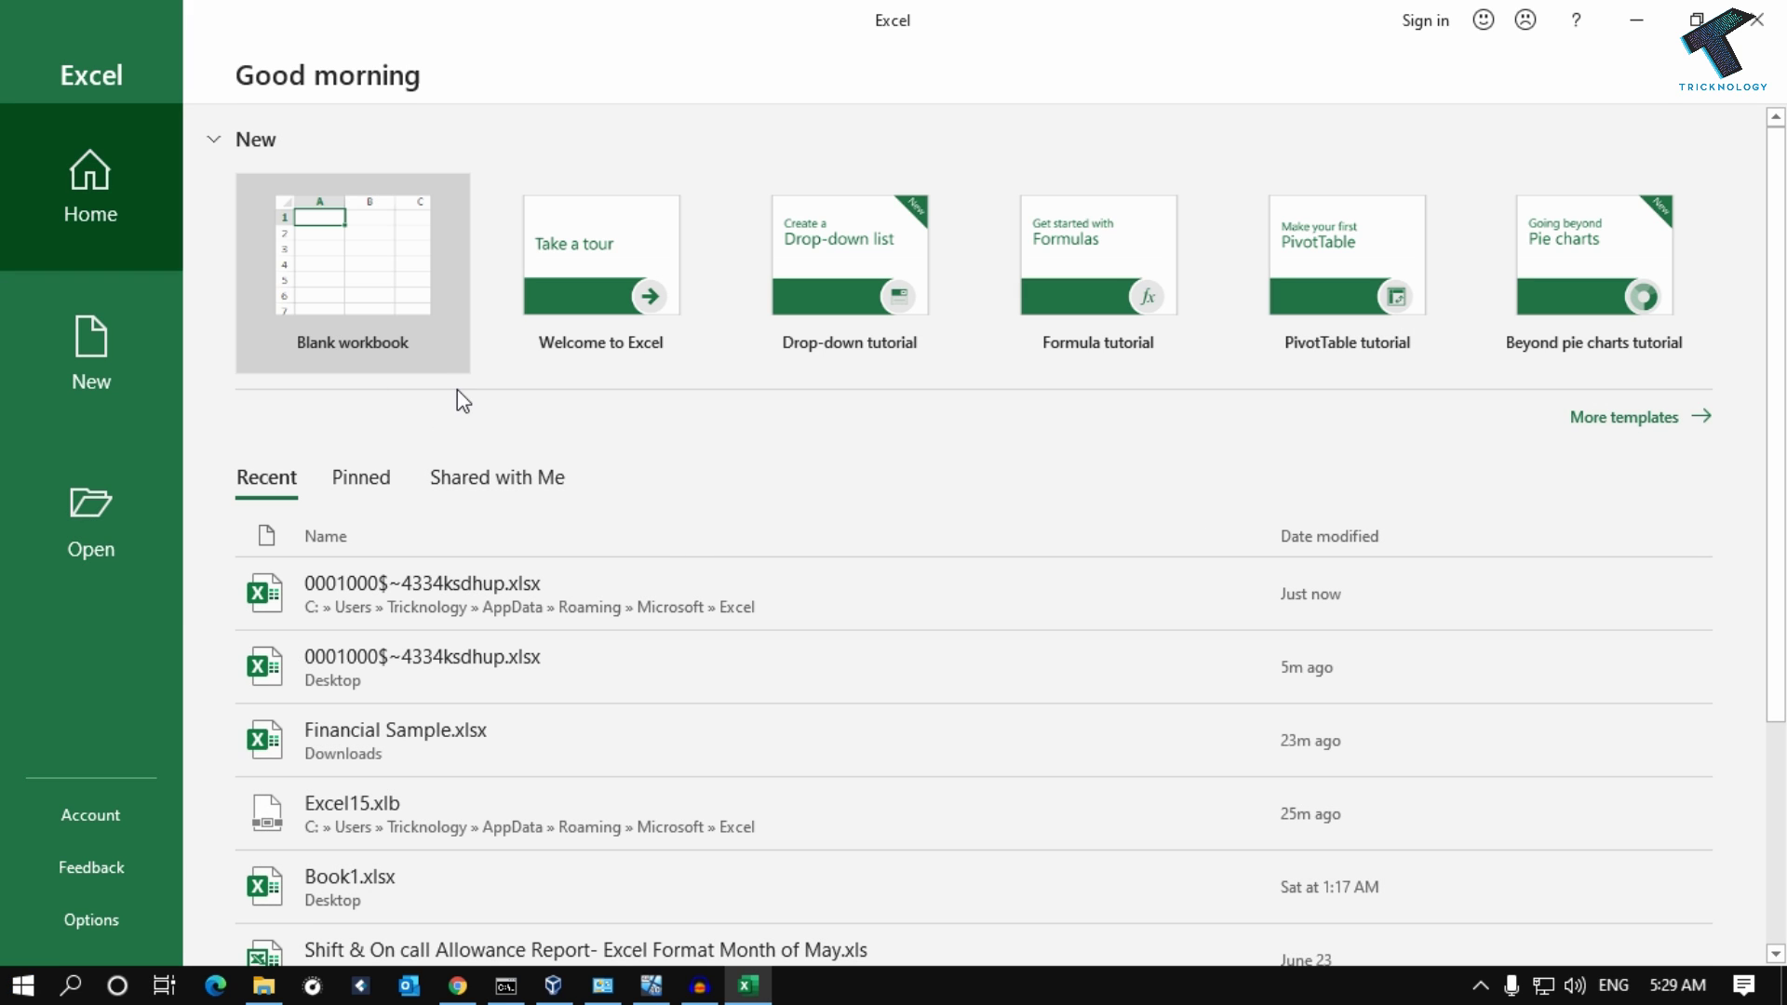
# Step: Create a blank workbook and bring up File > Options on the General page
pyautogui.click(405, 307)
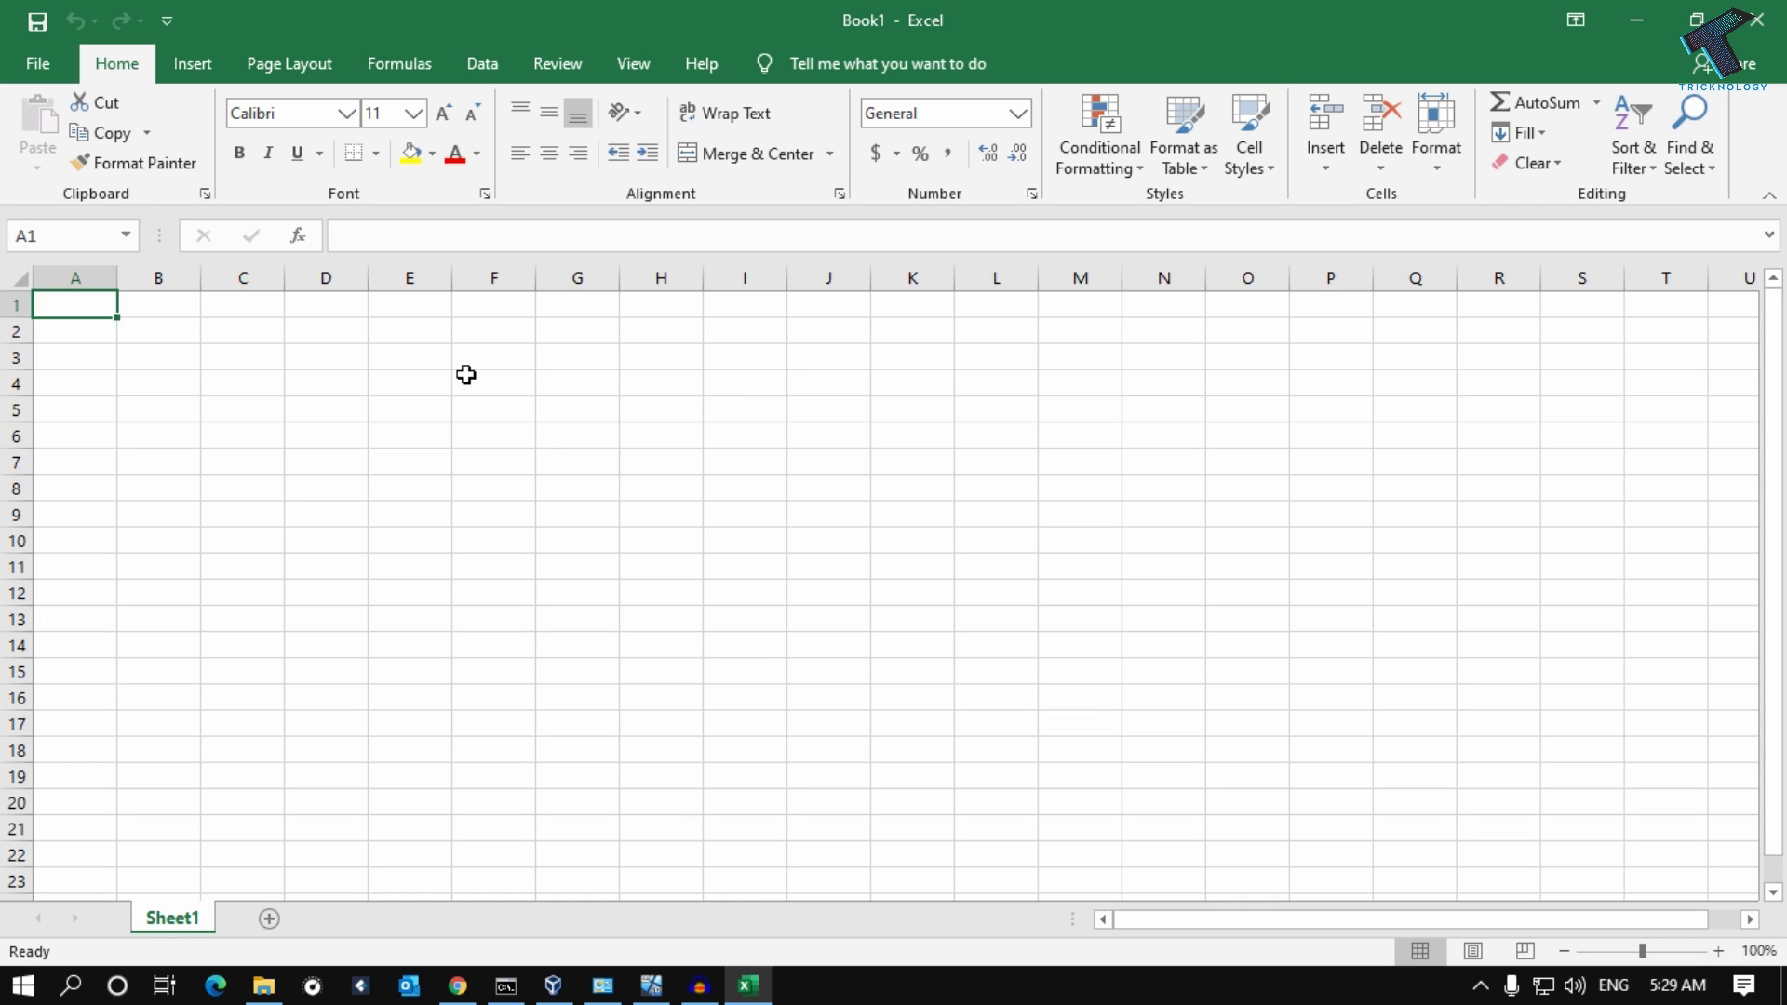
pyautogui.click(37, 66)
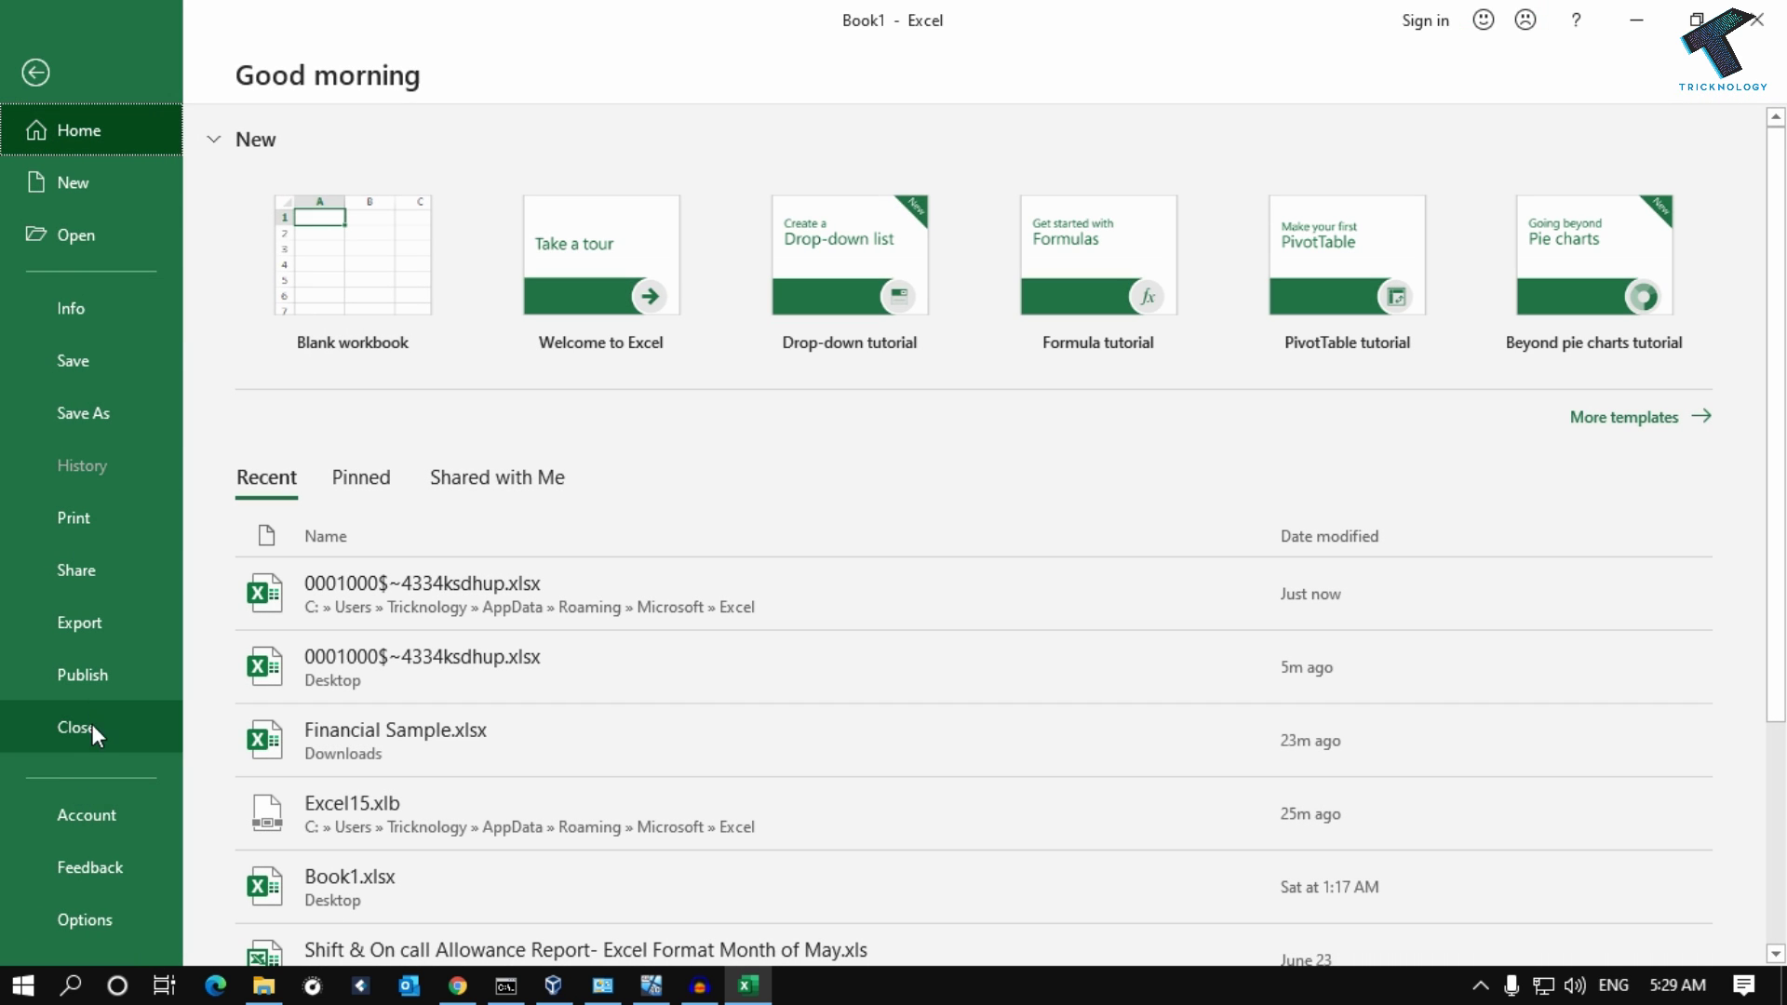
pyautogui.click(83, 924)
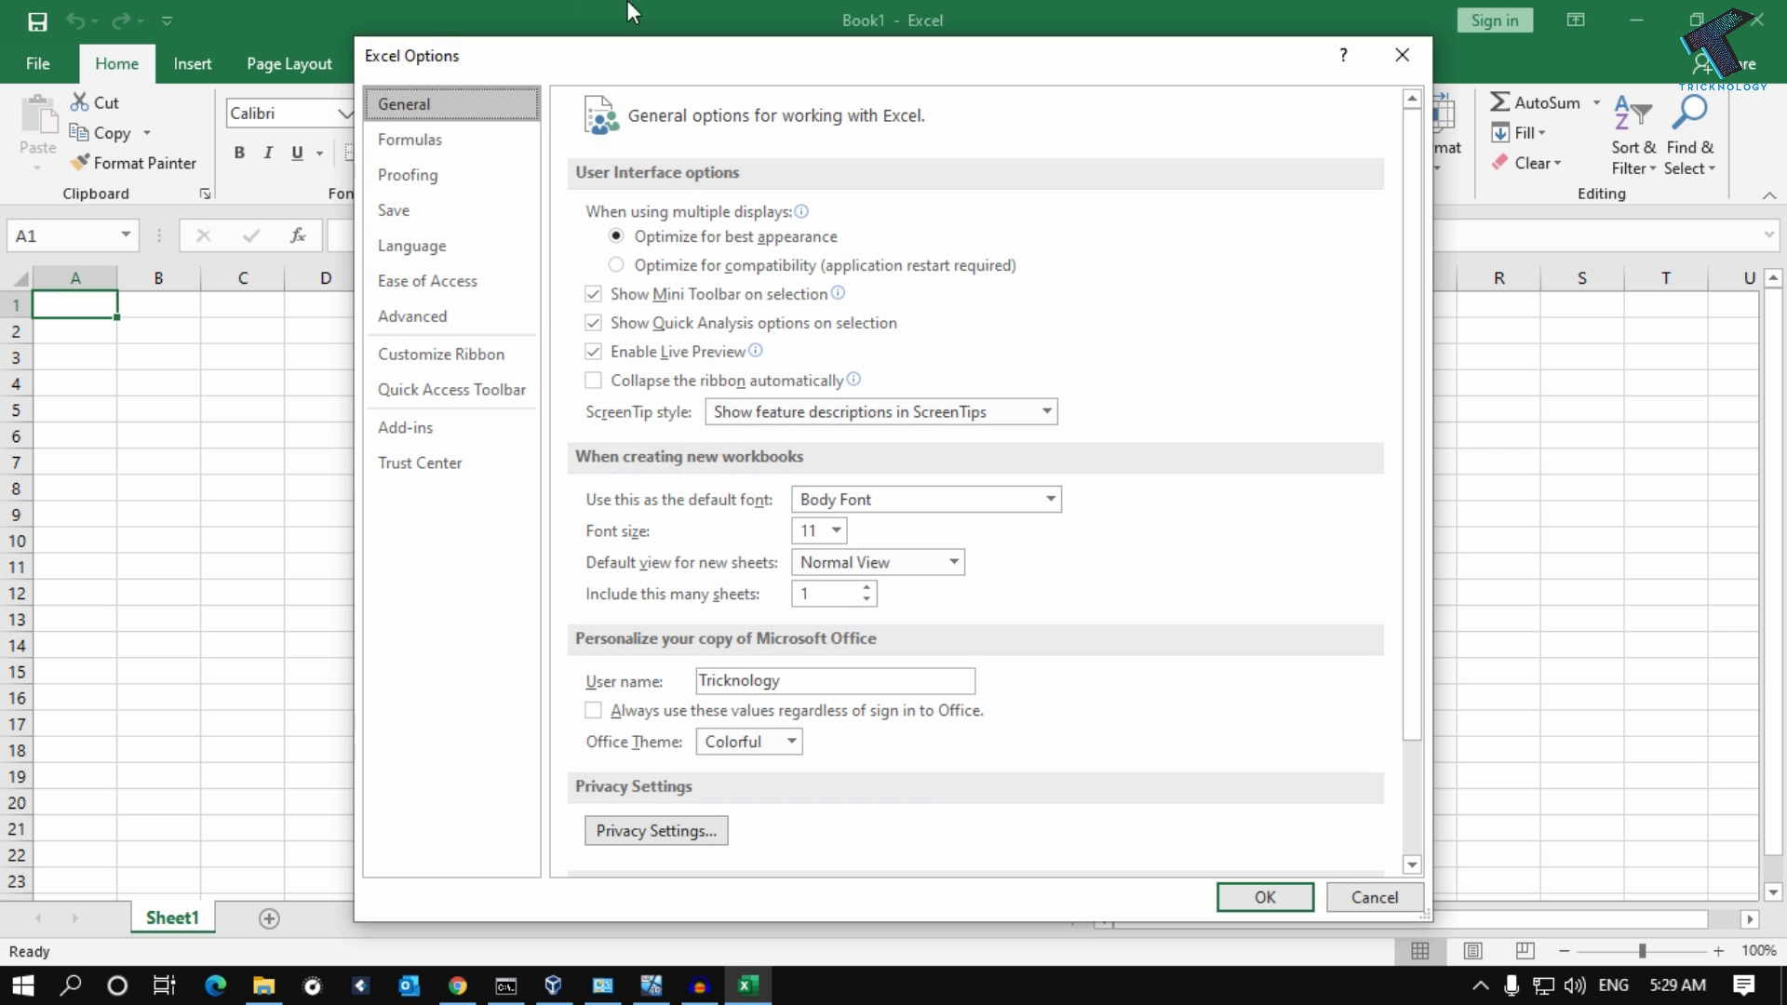
# Step: Highlight the AutoRecover file location path on the Save page, then switch to File Explorer
pyautogui.click(419, 217)
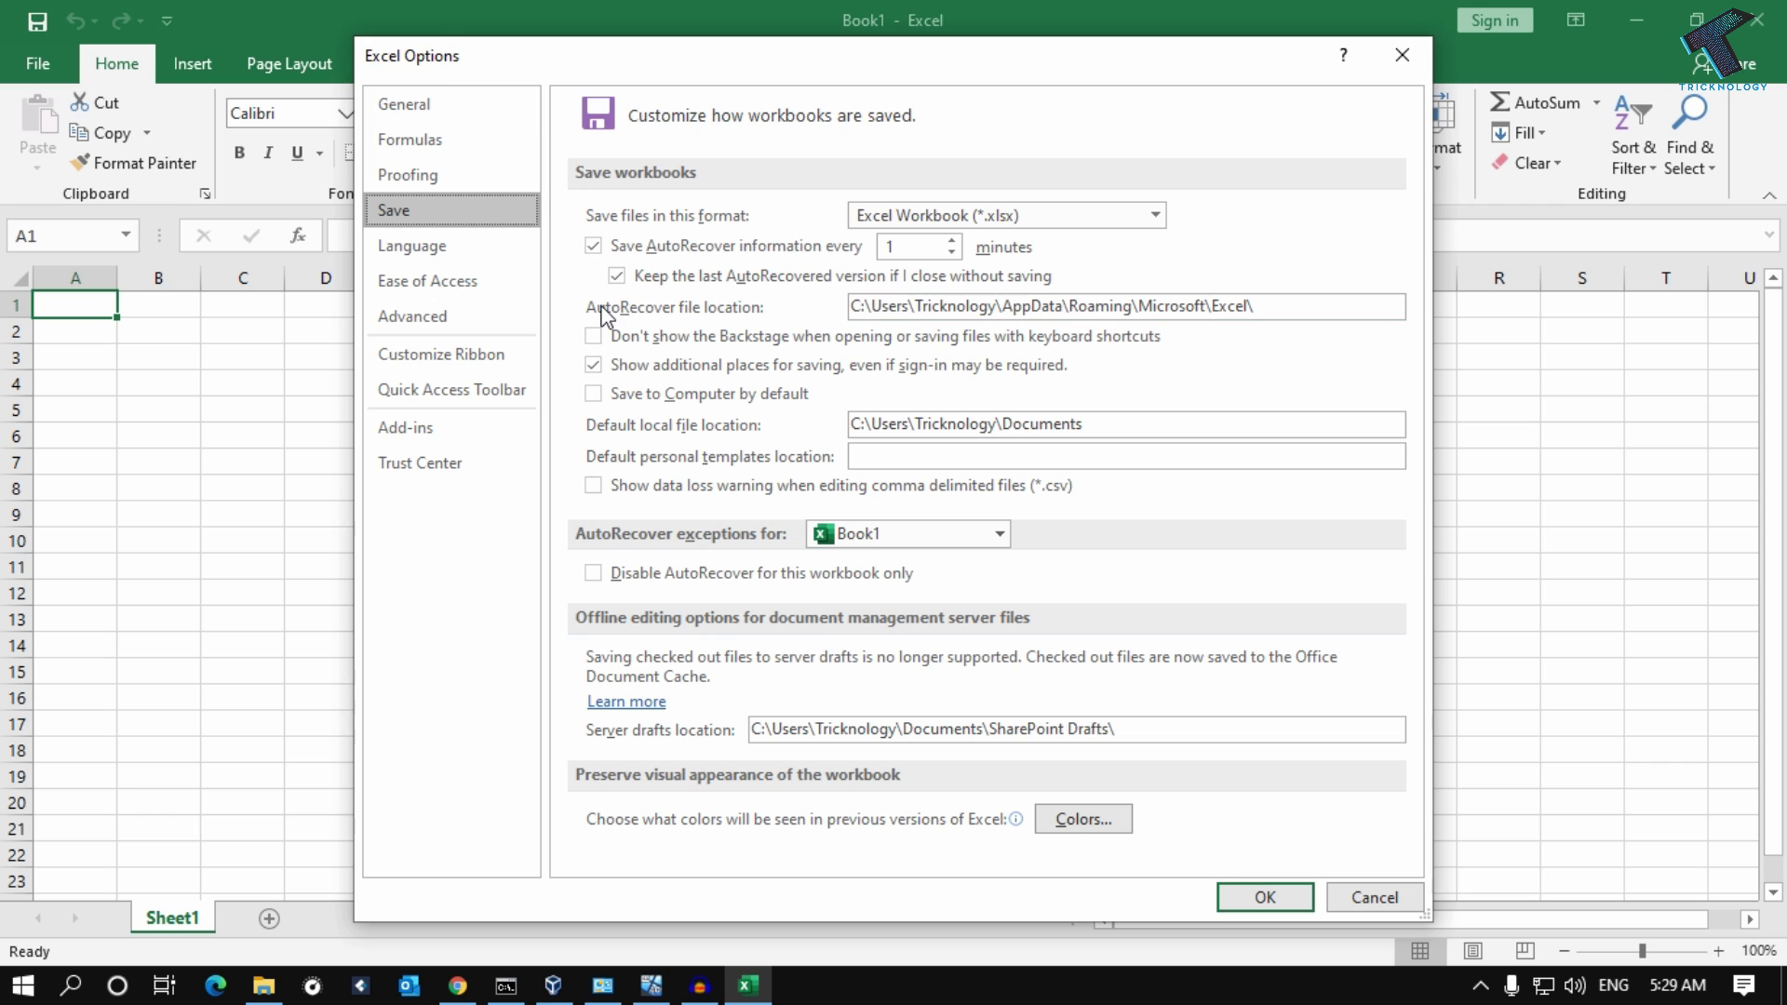
pyautogui.moveTo(1327, 320); pyautogui.dragTo(793, 287)
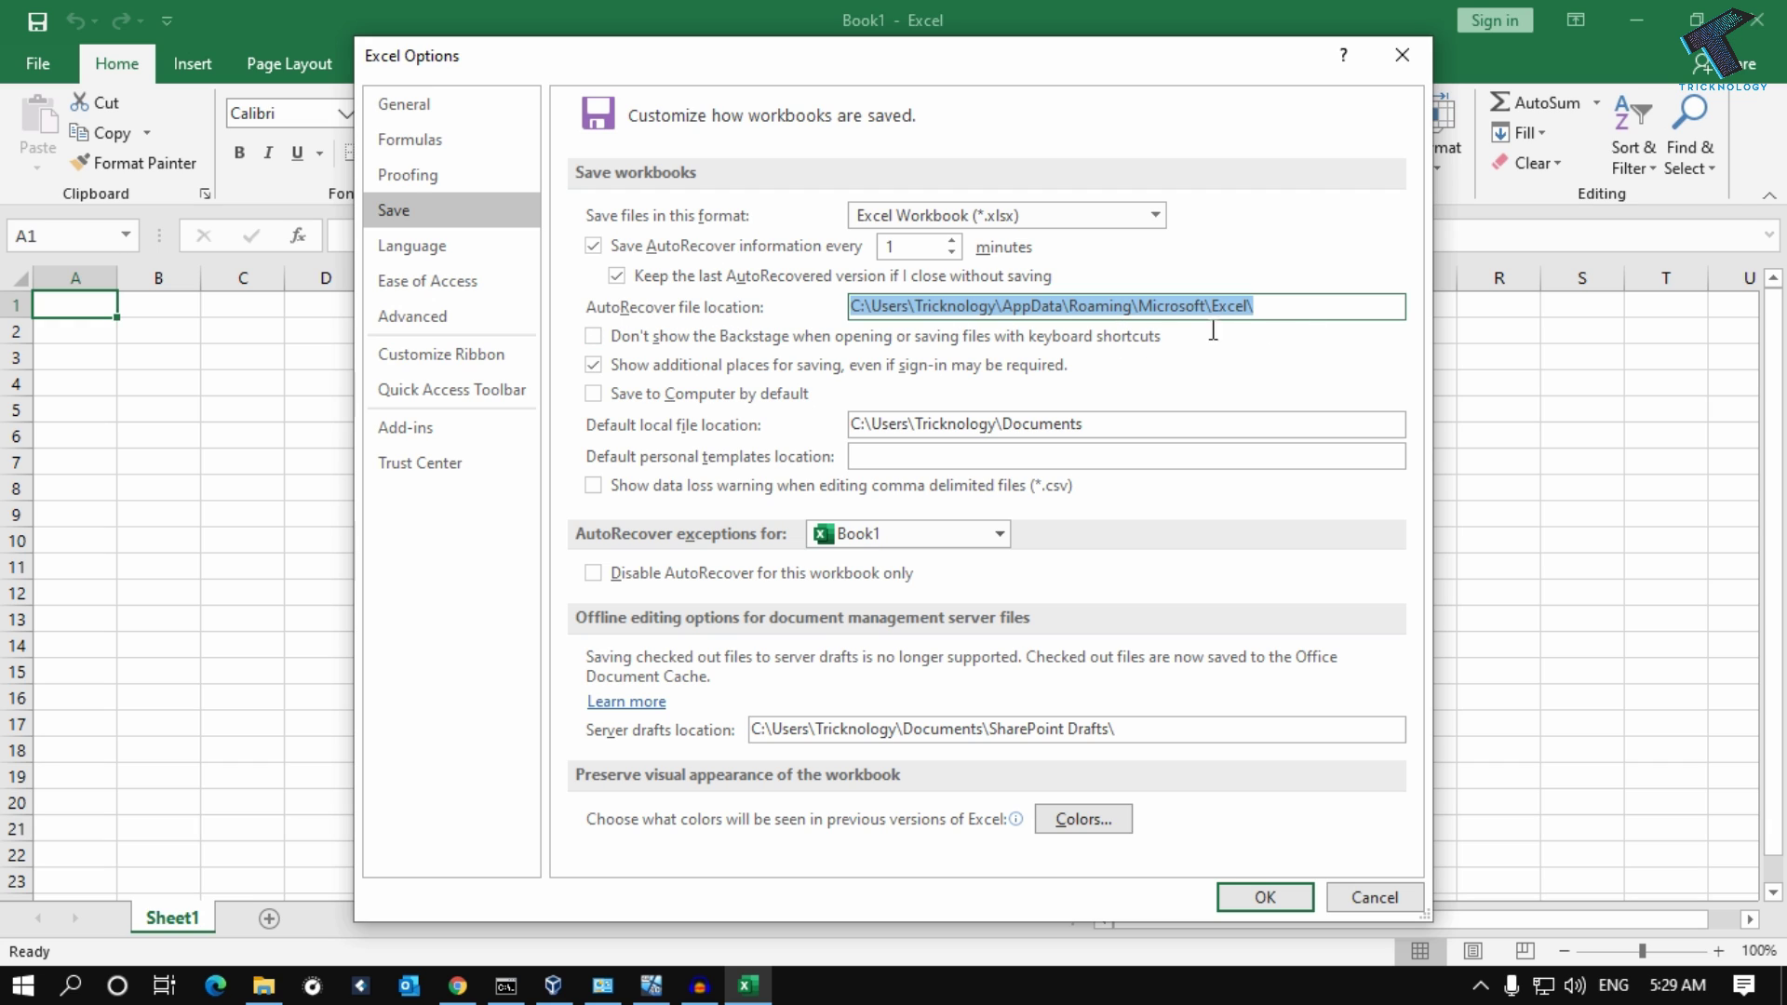
pyautogui.click(262, 988)
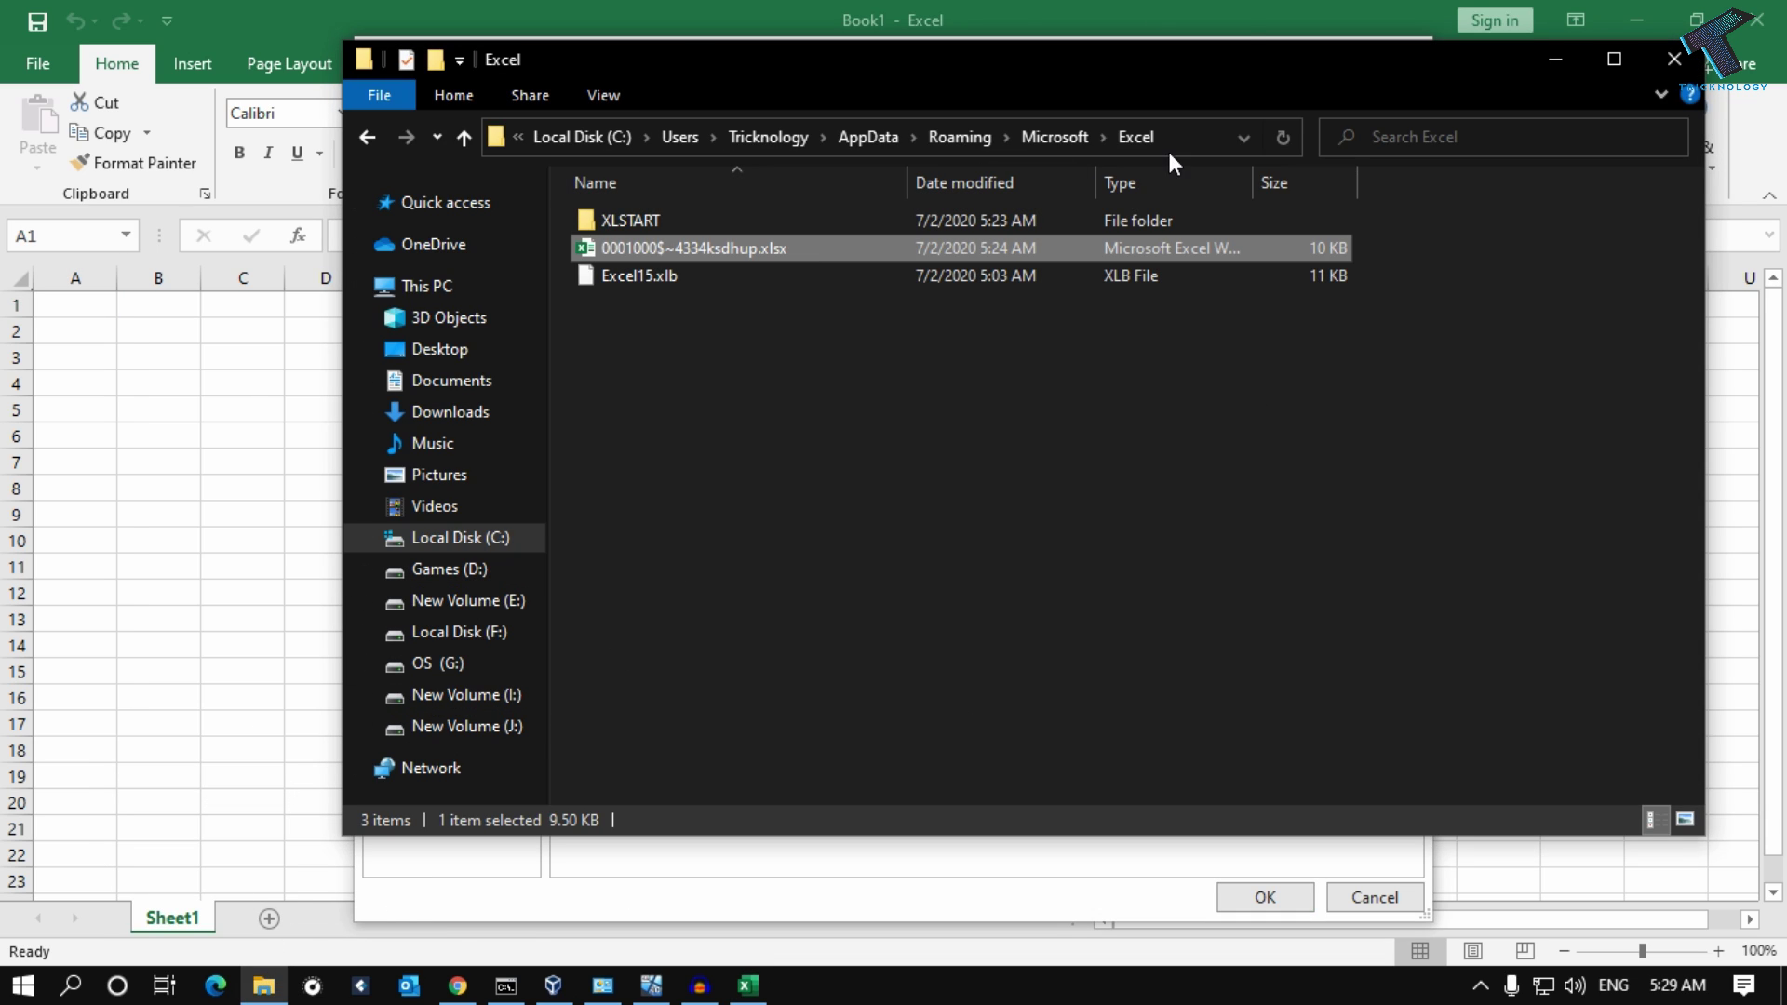
# Step: Re-enter the Roaming\Microsoft\Excel path in the address bar with a trailing backslash
pyautogui.click(1201, 141)
pyautogui.moveTo(1202, 139); pyautogui.dragTo(619, 112)
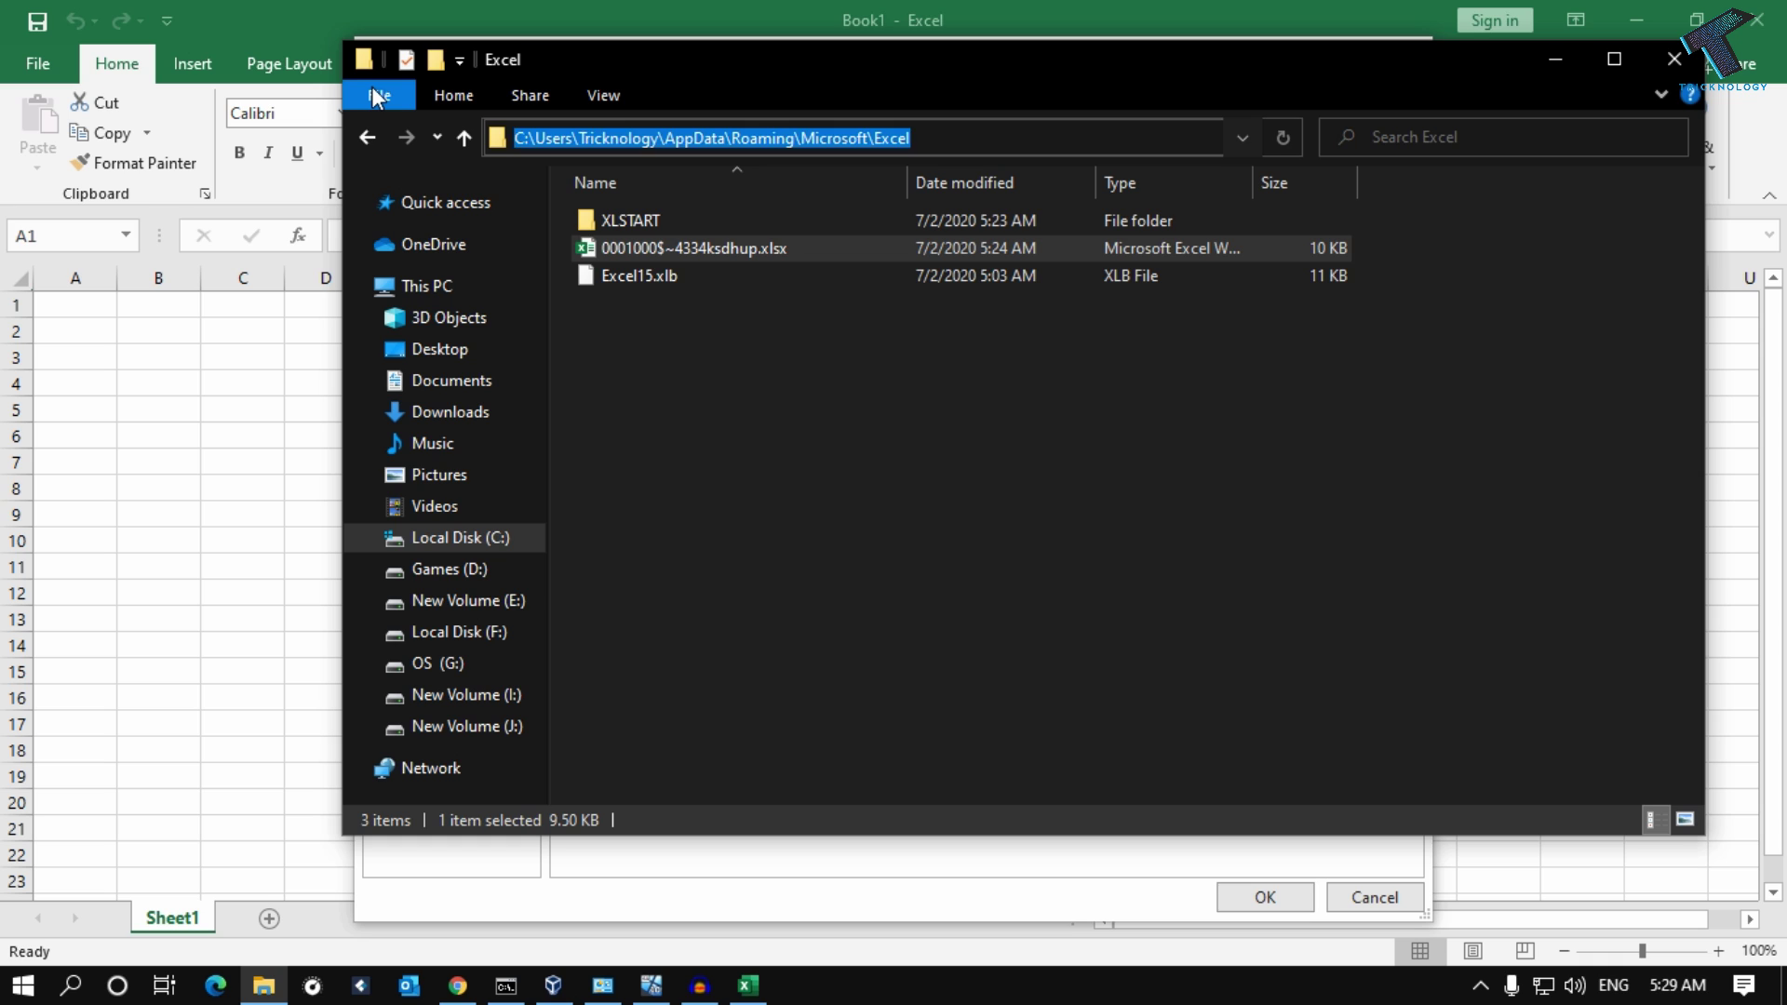
pyautogui.press('End')
pyautogui.write('\\')
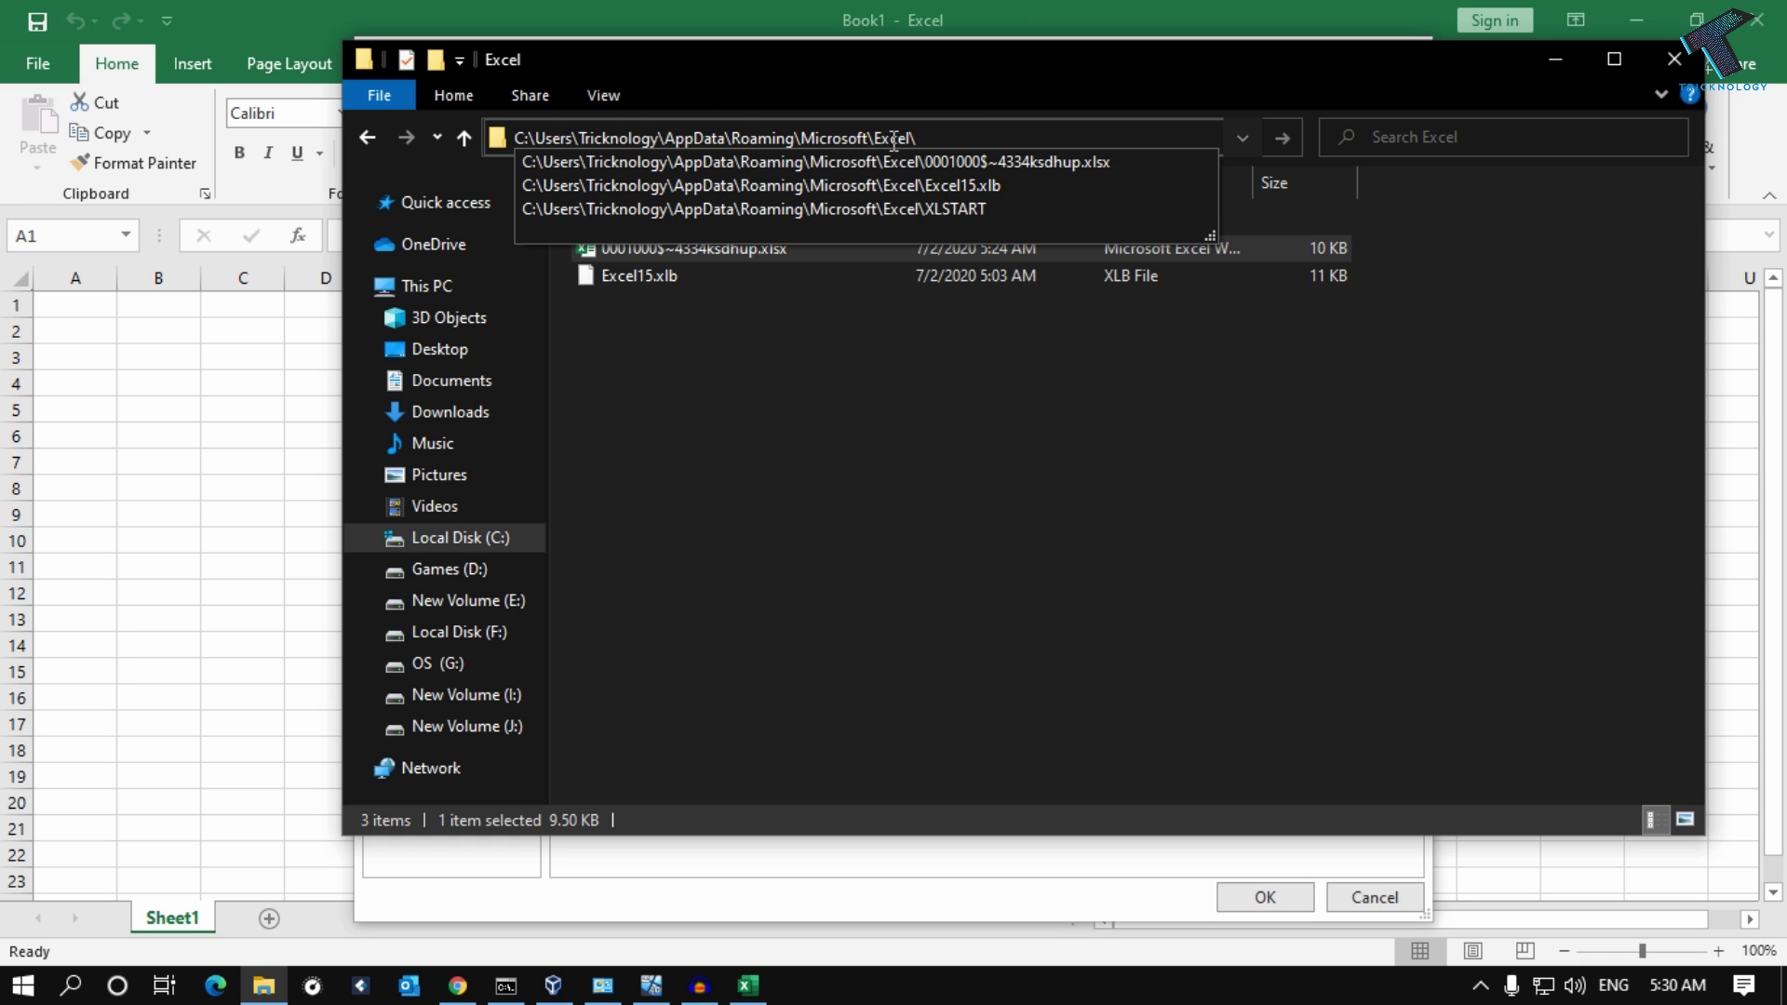
pyautogui.press('Return')
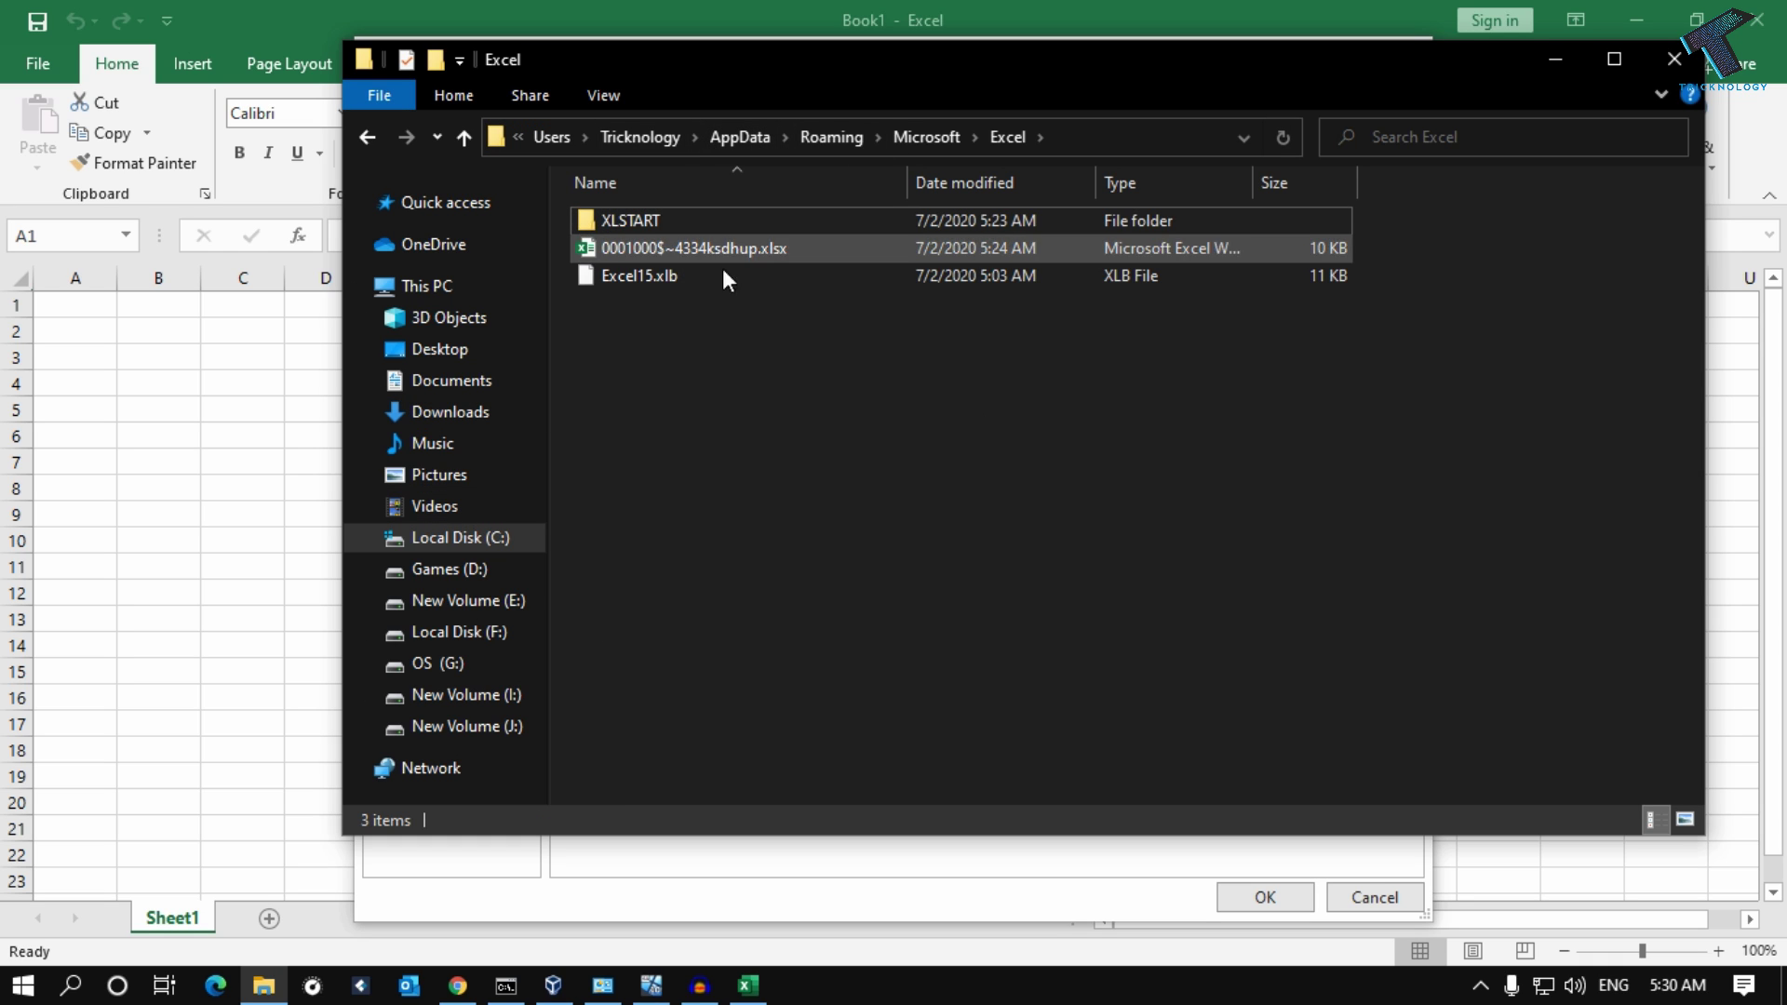
# Step: Reselect the three files and minimize Explorer to return to Excel Options
pyautogui.moveTo(782, 448); pyautogui.dragTo(703, 164)
pyautogui.click(715, 399)
pyautogui.moveTo(717, 400)
pyautogui.mouseDown()
pyautogui.moveTo(529, 91)
pyautogui.moveTo(1554, 107)
pyautogui.mouseUp()
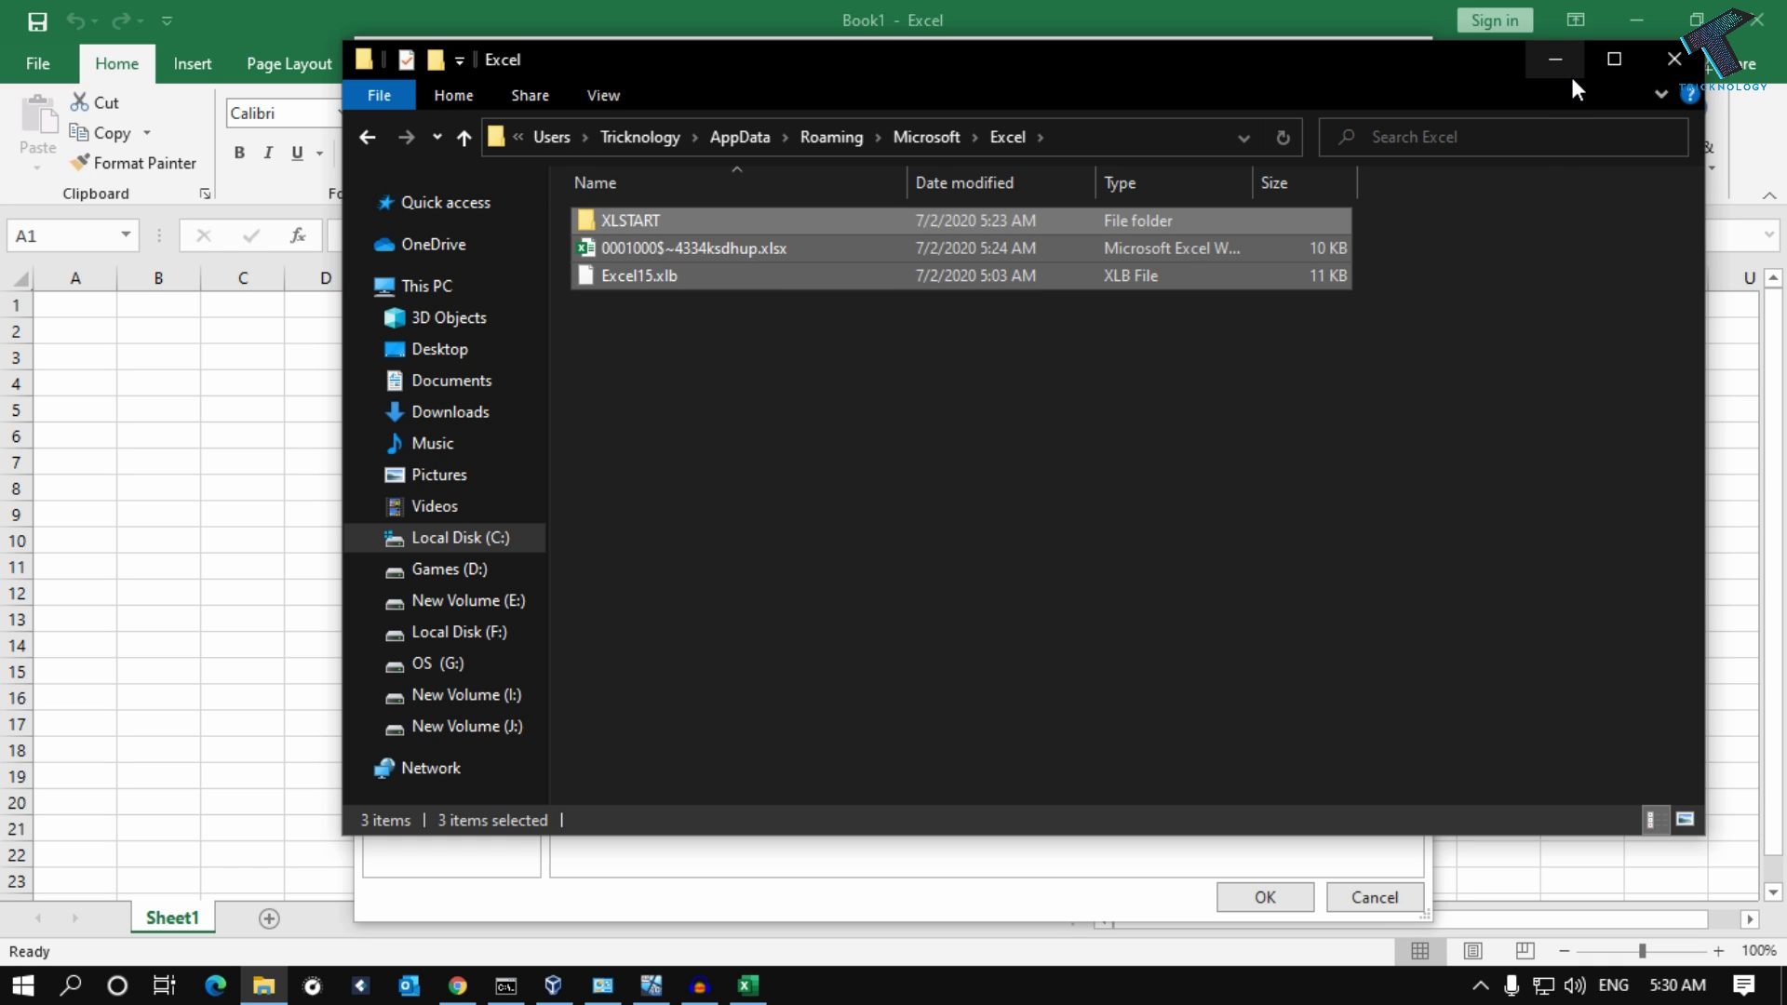
pyautogui.click(1557, 62)
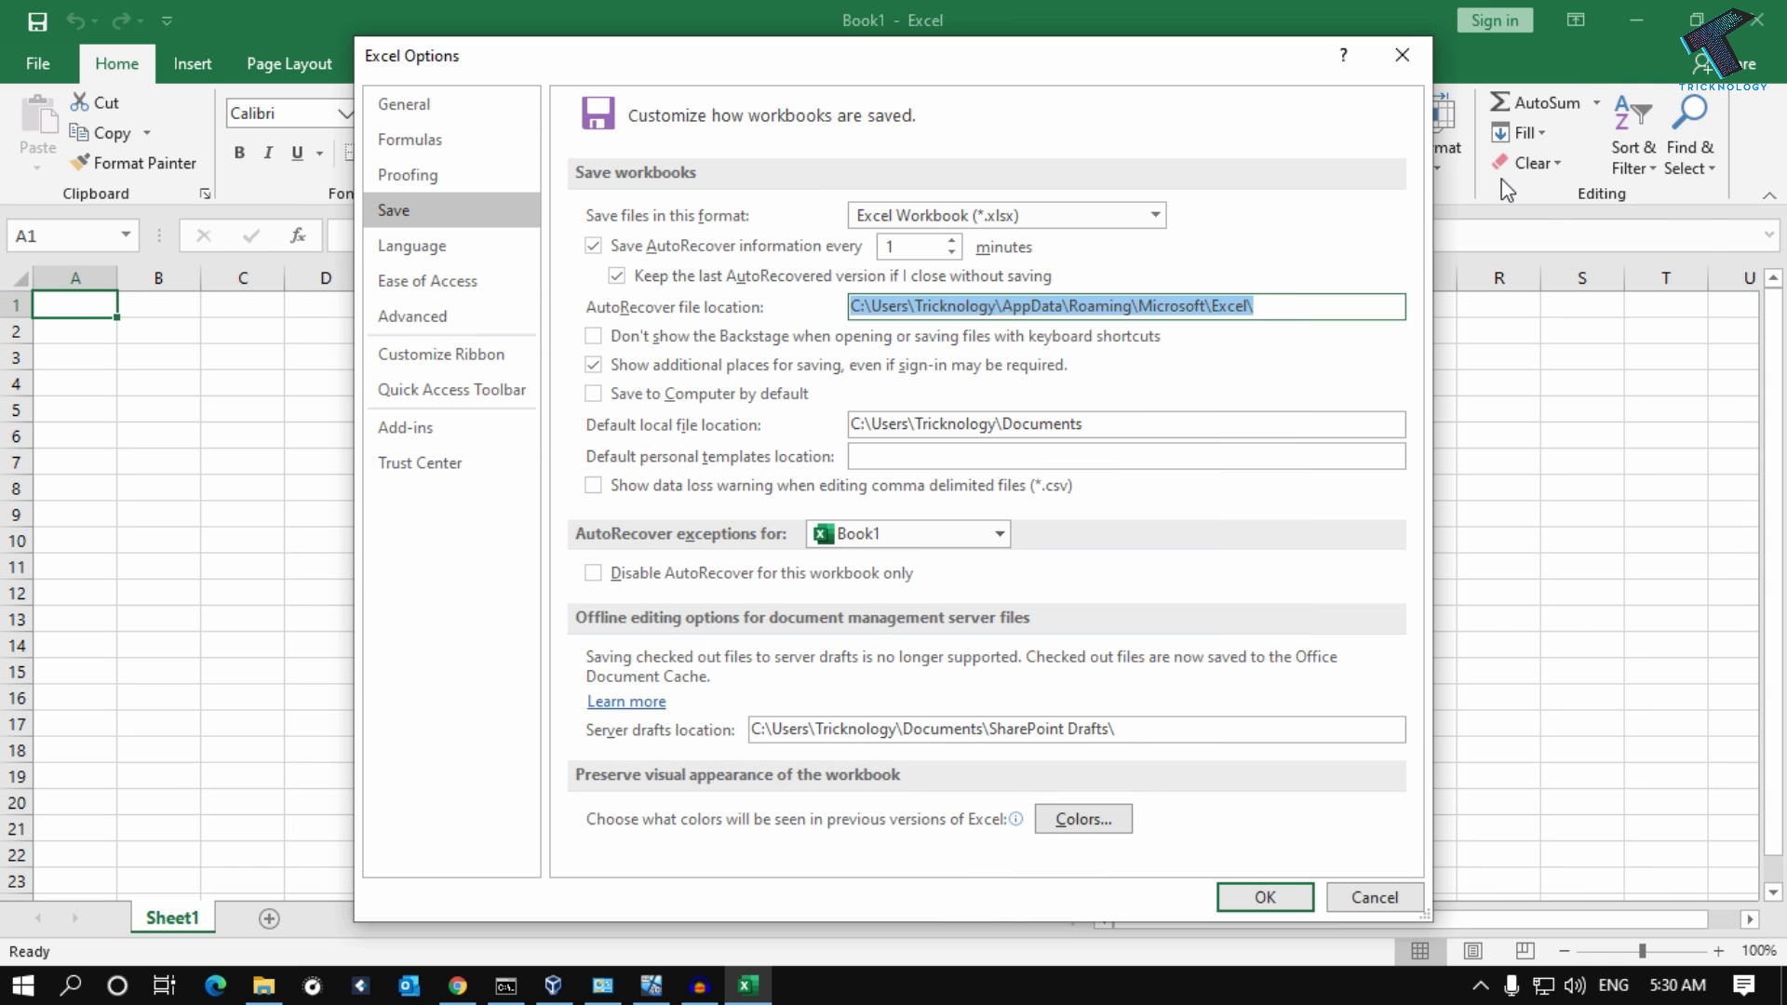